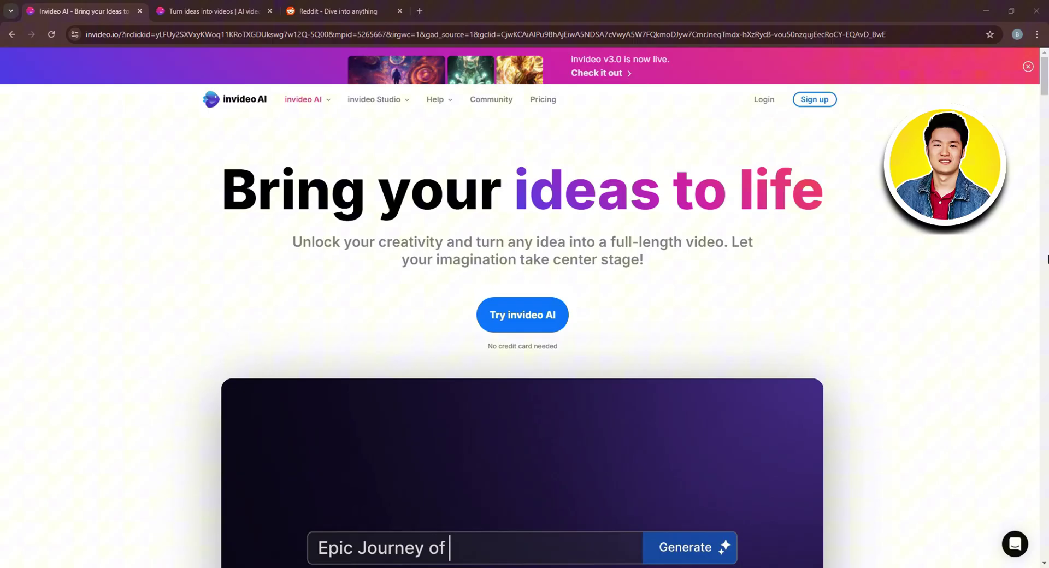
- Switch to the invideo.io/pricing tab listing the Free, Plus, Max and Generative plans
key(ctrl+Tab)
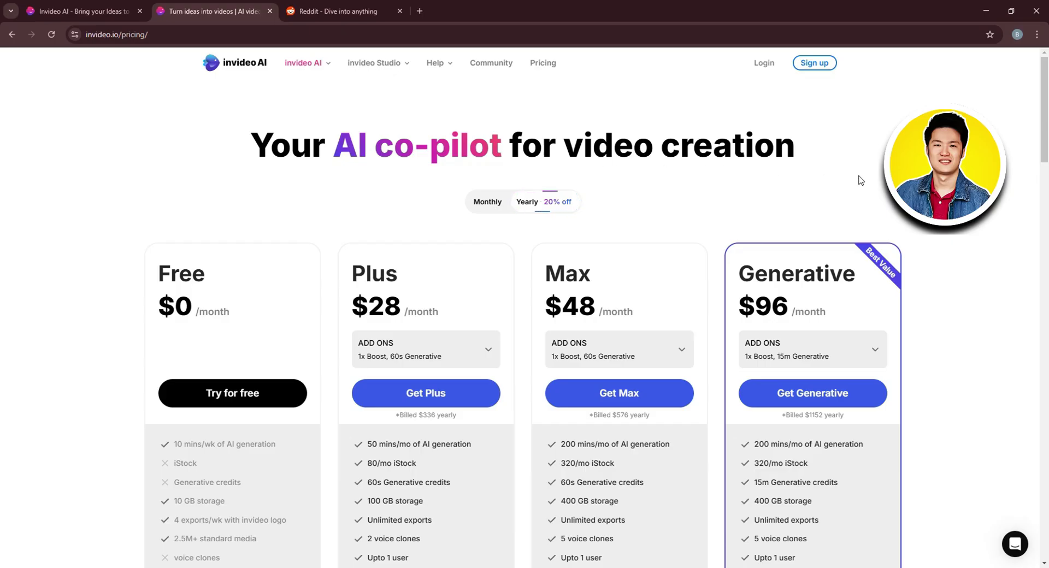
scroll(861, 181, down, 2)
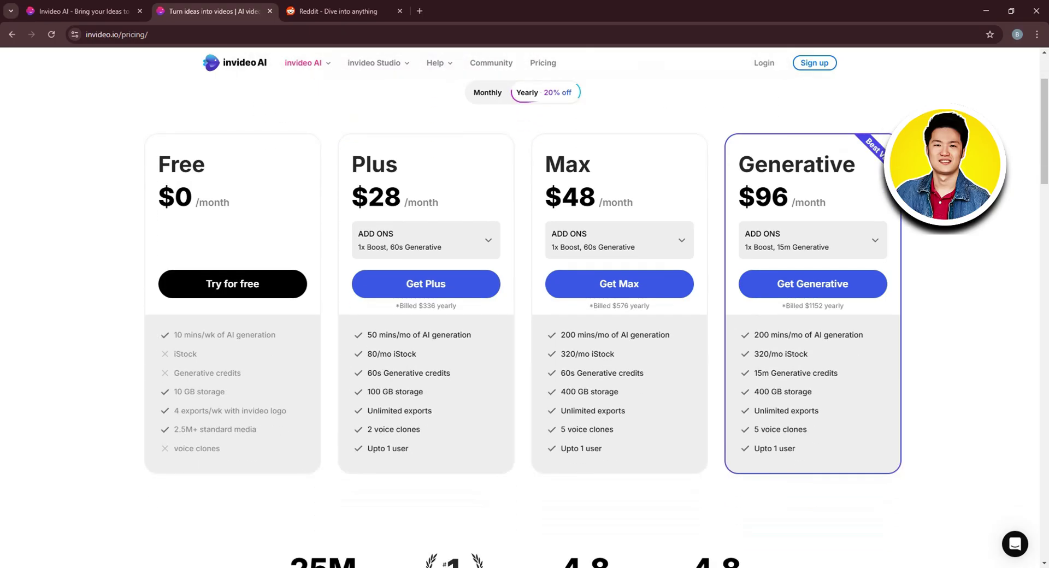
scroll(597, 318, up, 1)
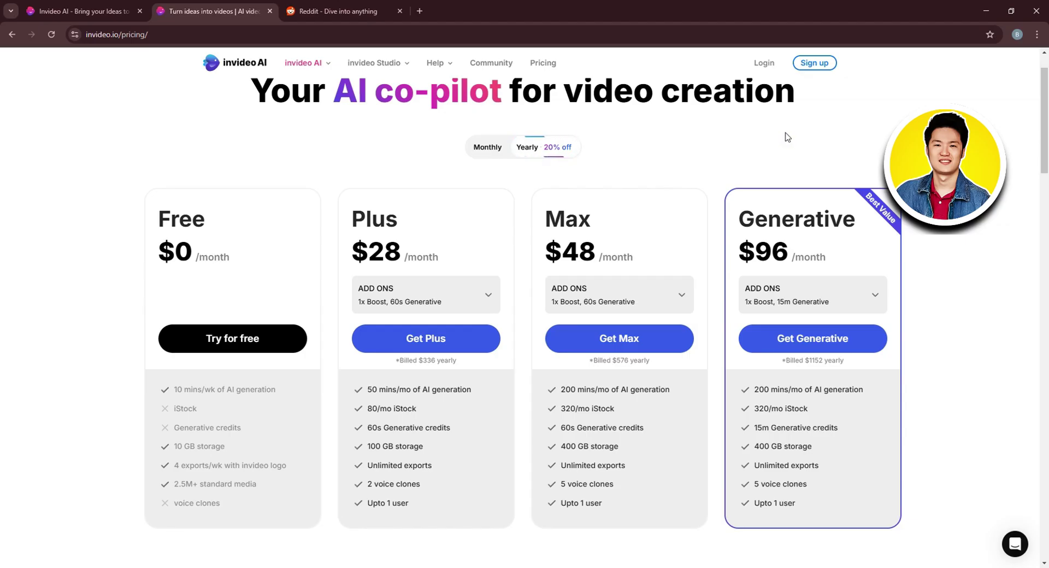
- Search Reddit for 'confe' and open r/confession from the Communities suggestions
click(347, 6)
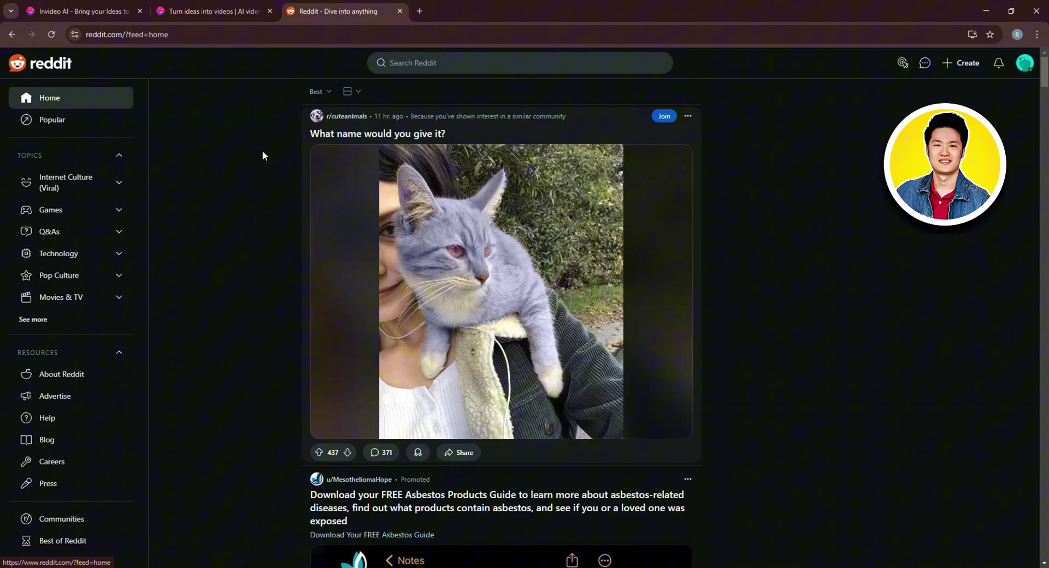
click(422, 60)
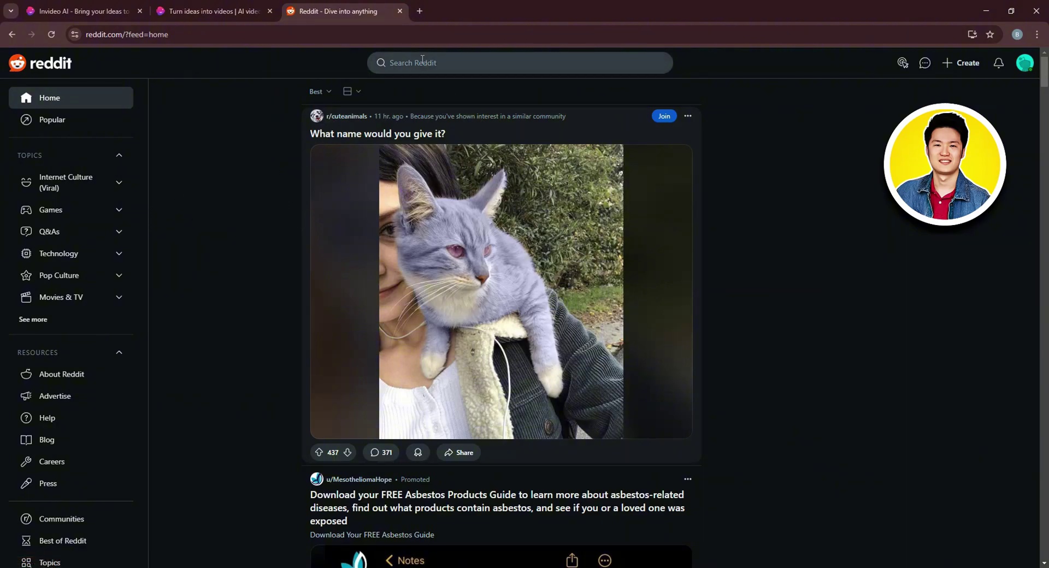
text(cof)
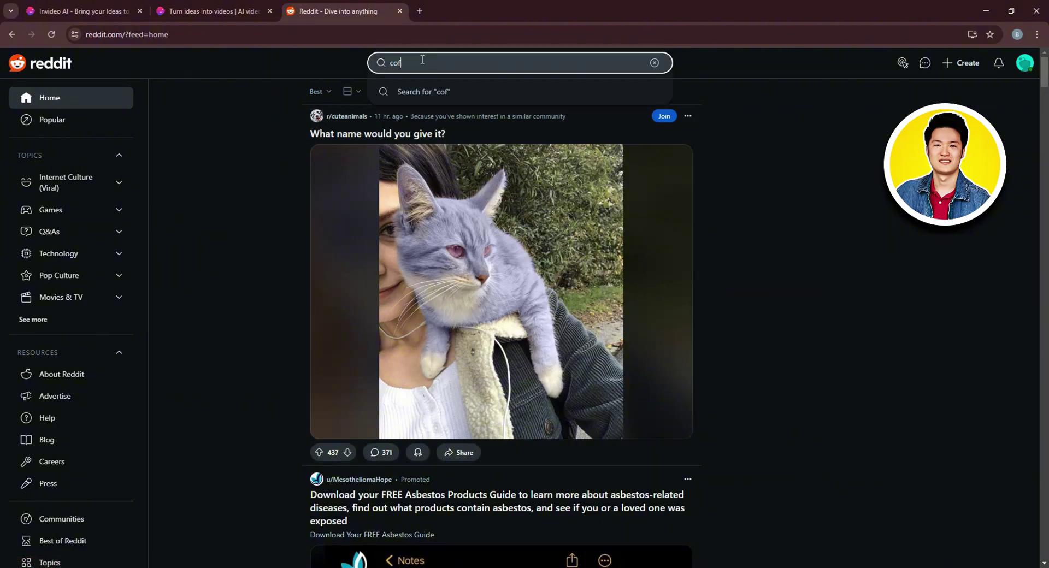
key(BackSpace)
text(nfe)
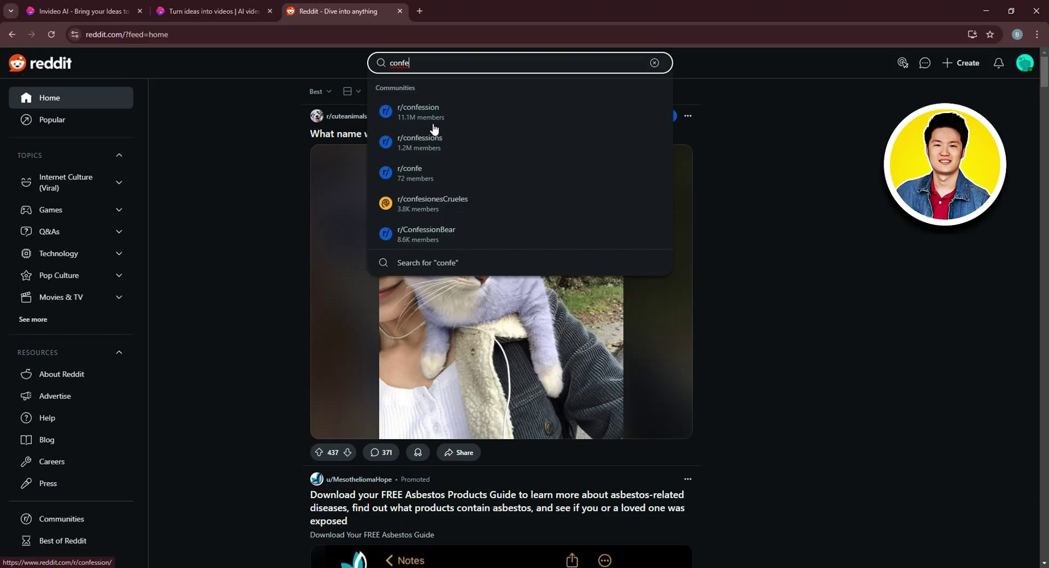
click(421, 109)
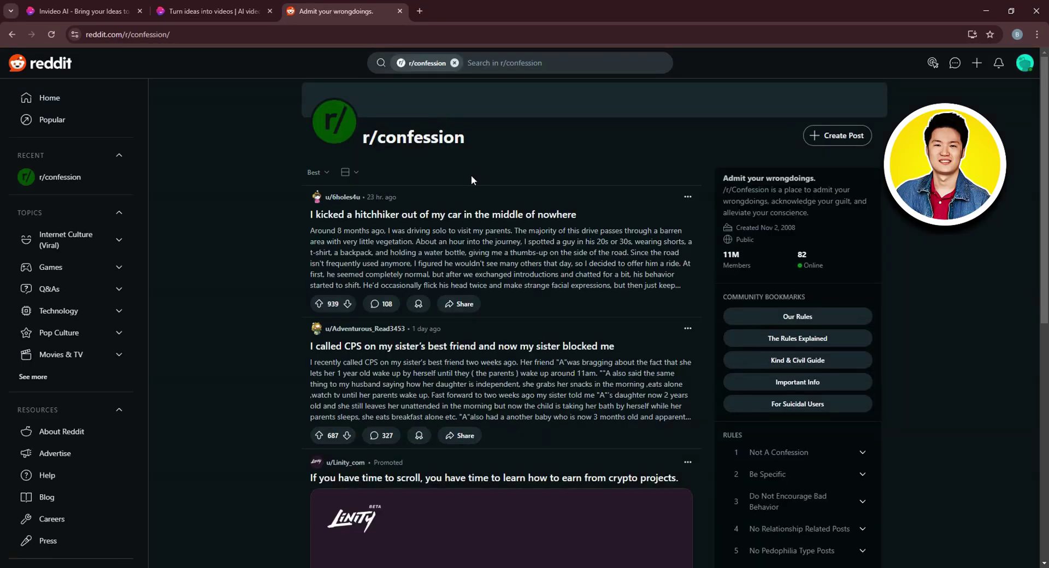
- Sort the r/confession feed by Top posts from This Year
click(321, 172)
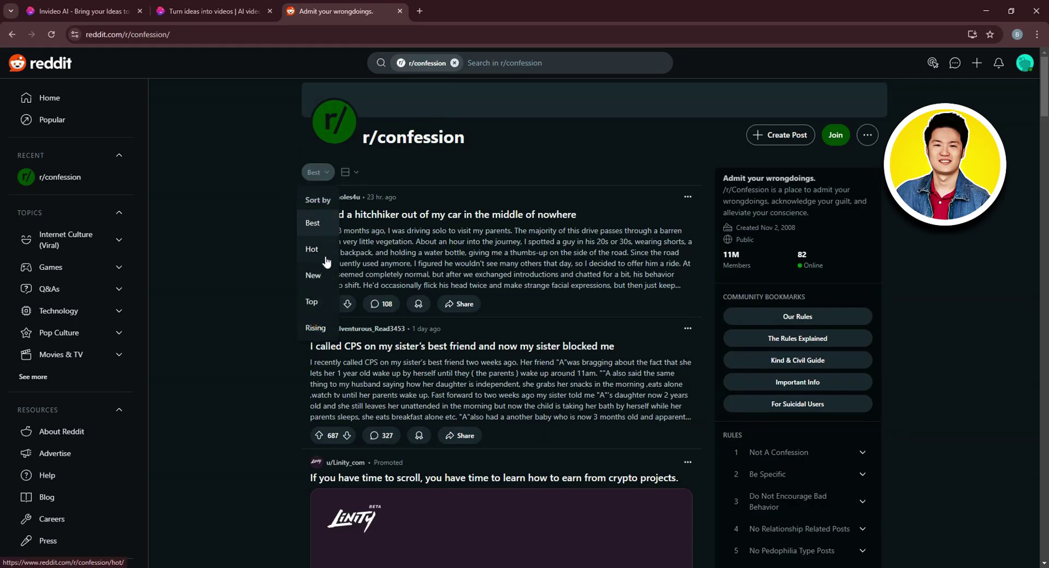
click(312, 302)
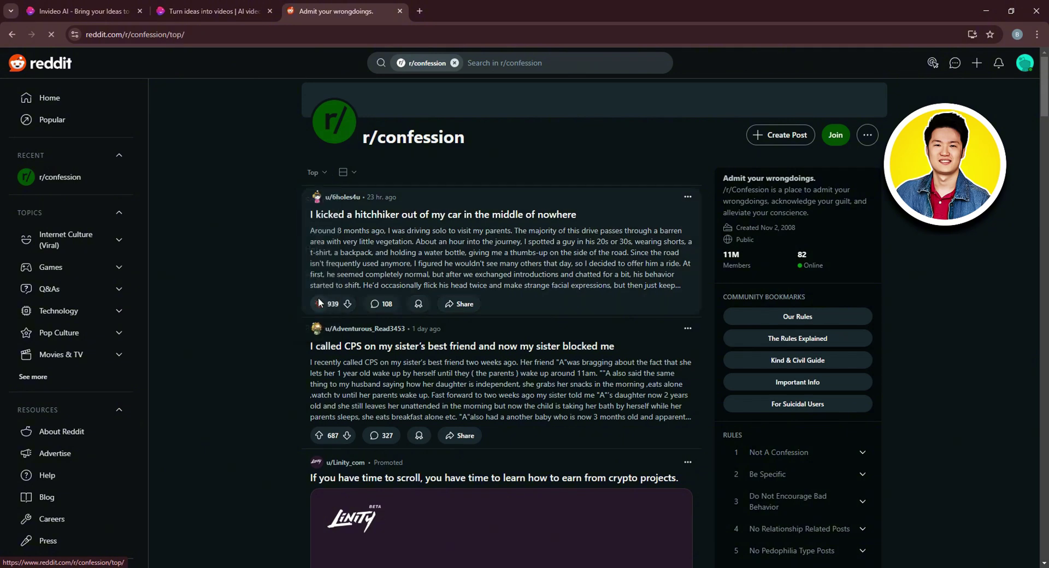
click(352, 173)
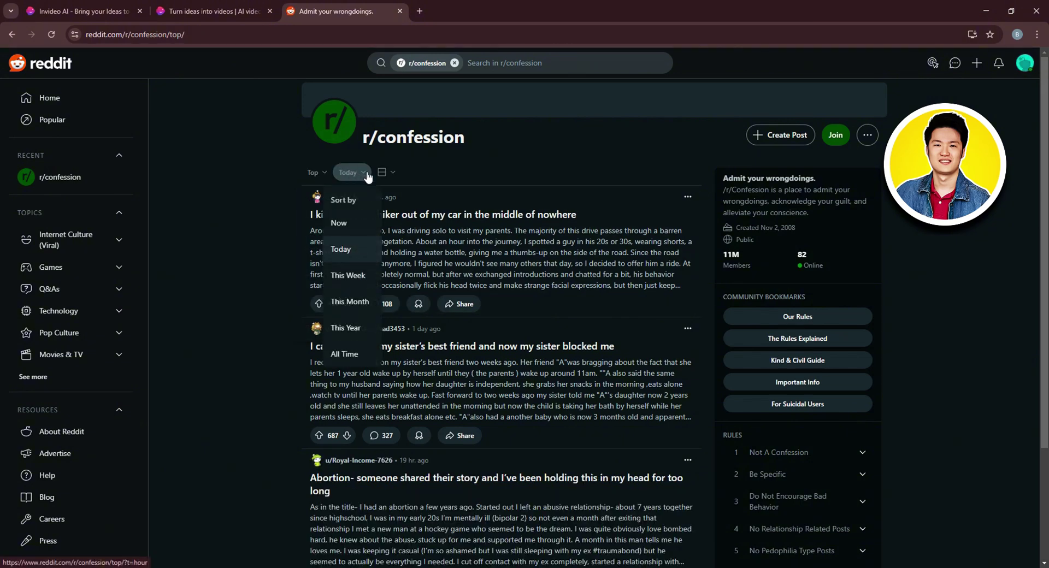
click(352, 326)
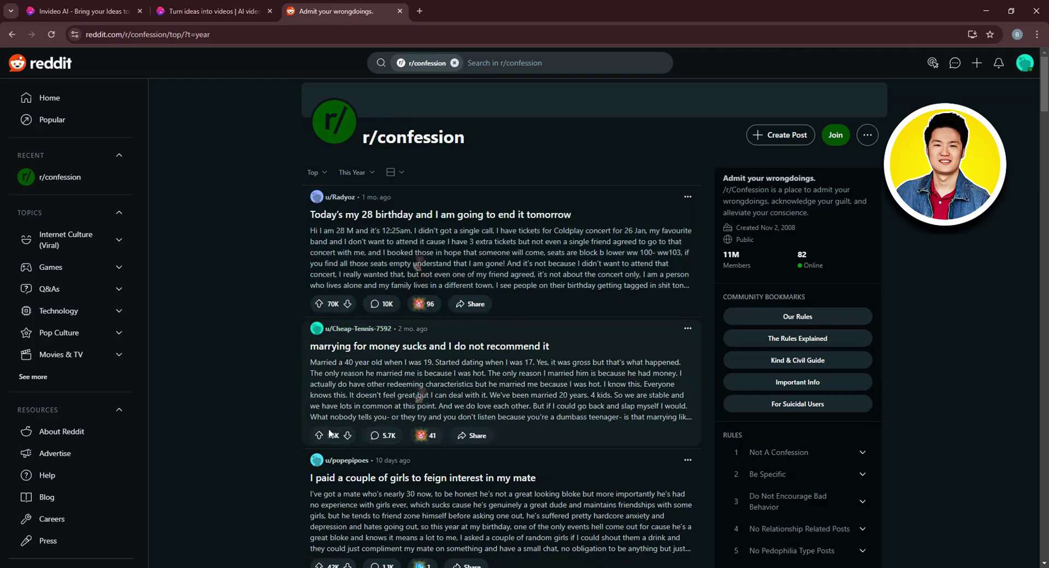
scroll(333, 405, down, 4)
scroll(332, 455, up, 4)
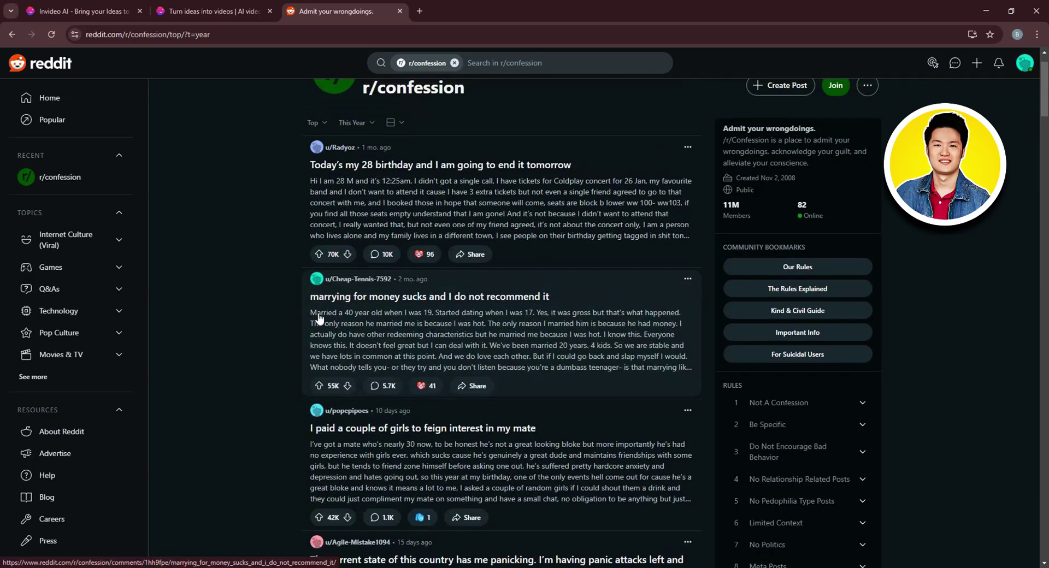
- Open the 'marrying for money sucks and I do not recommend it' post and select its full story
click(622, 273)
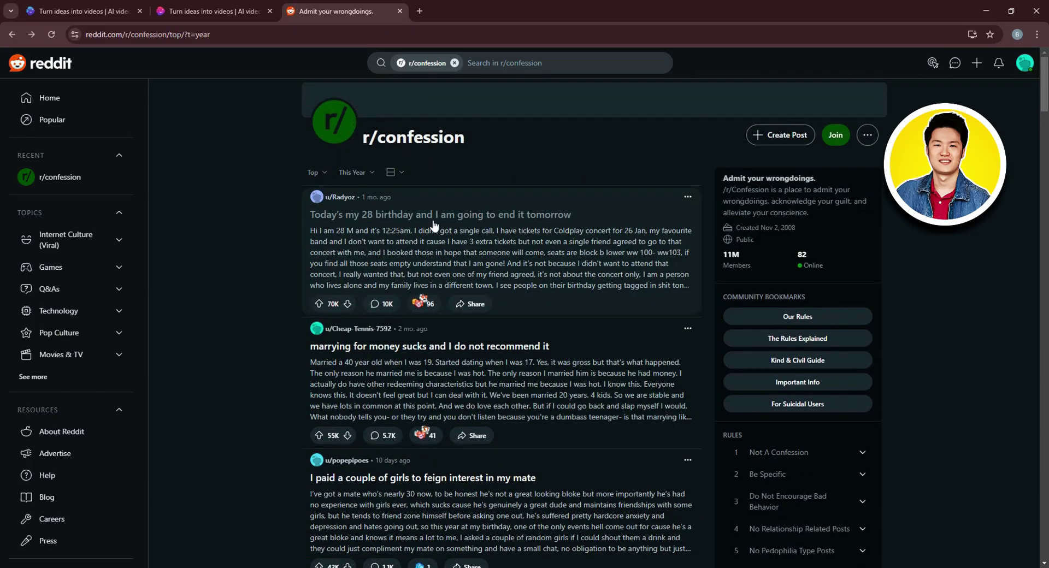
scroll(442, 319, down, 1)
click(441, 319)
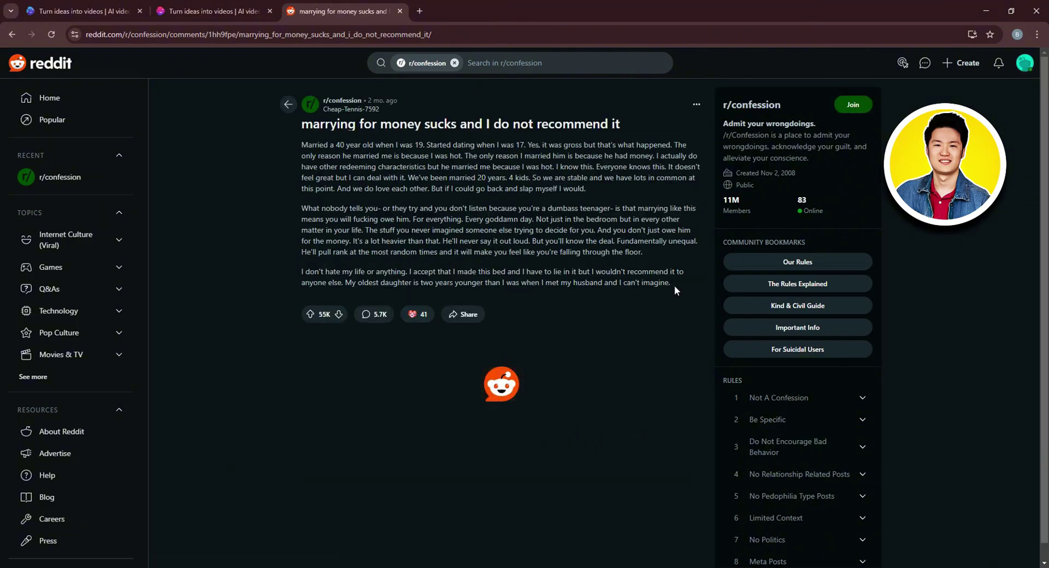
drag(672, 283, 383, 208)
drag(305, 142, 685, 284)
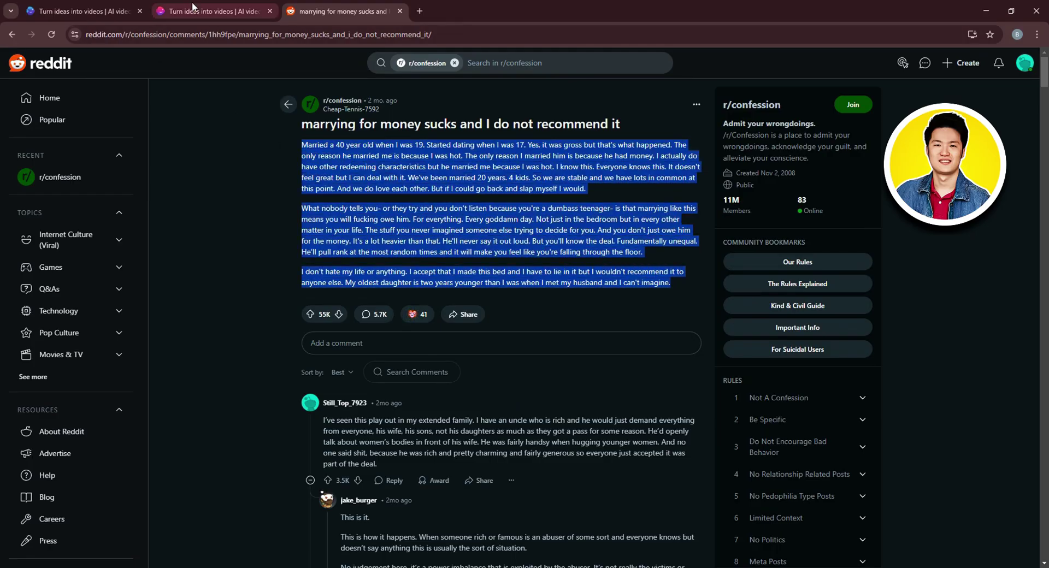
- Start a fast paced short video in the invideo AI workspace
click(213, 11)
click(82, 11)
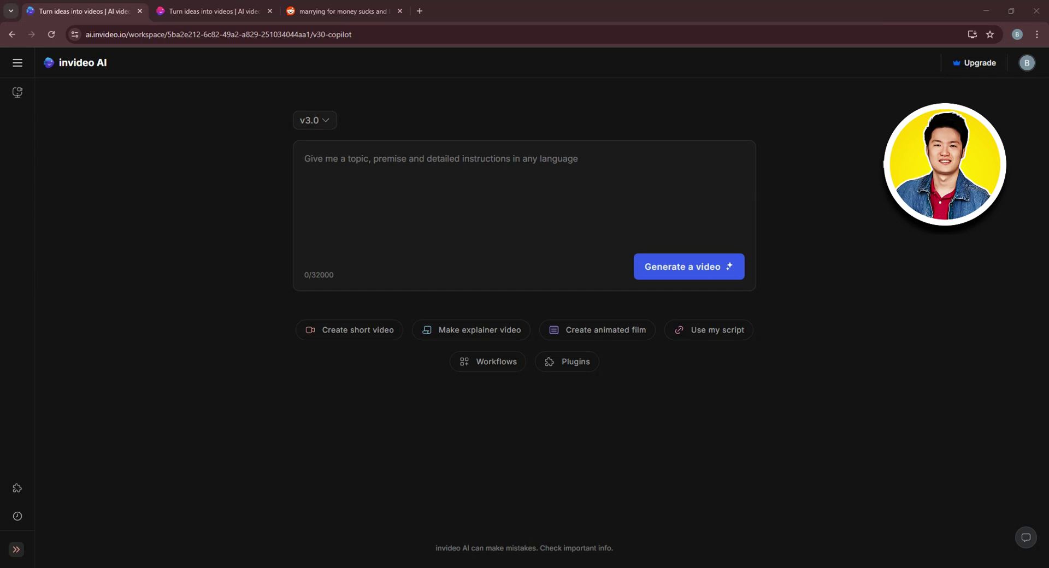
click(363, 331)
click(364, 251)
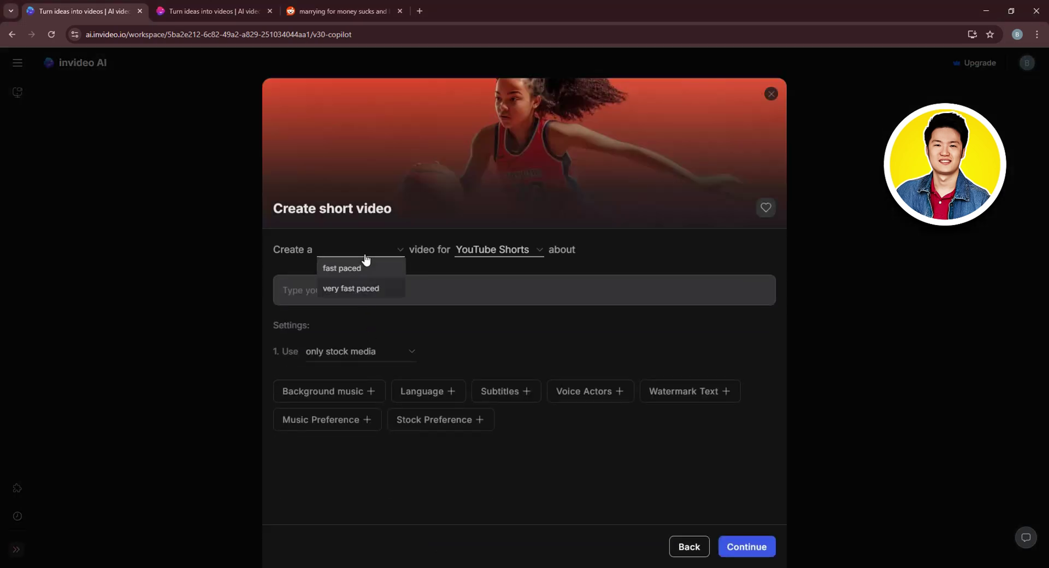
click(342, 268)
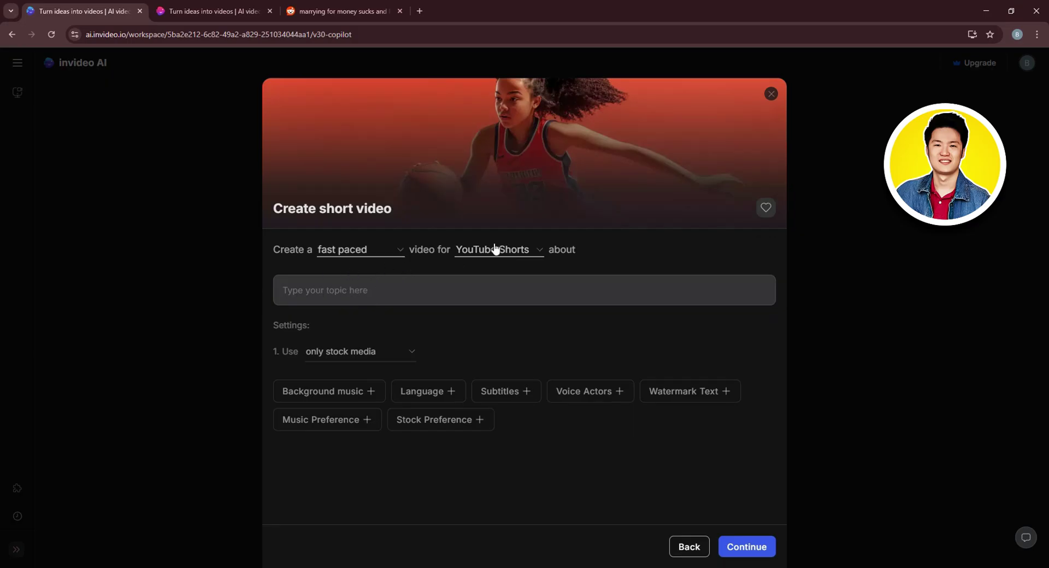
- Paste the copied Reddit story as the topic and use only stock media
right_click(336, 292)
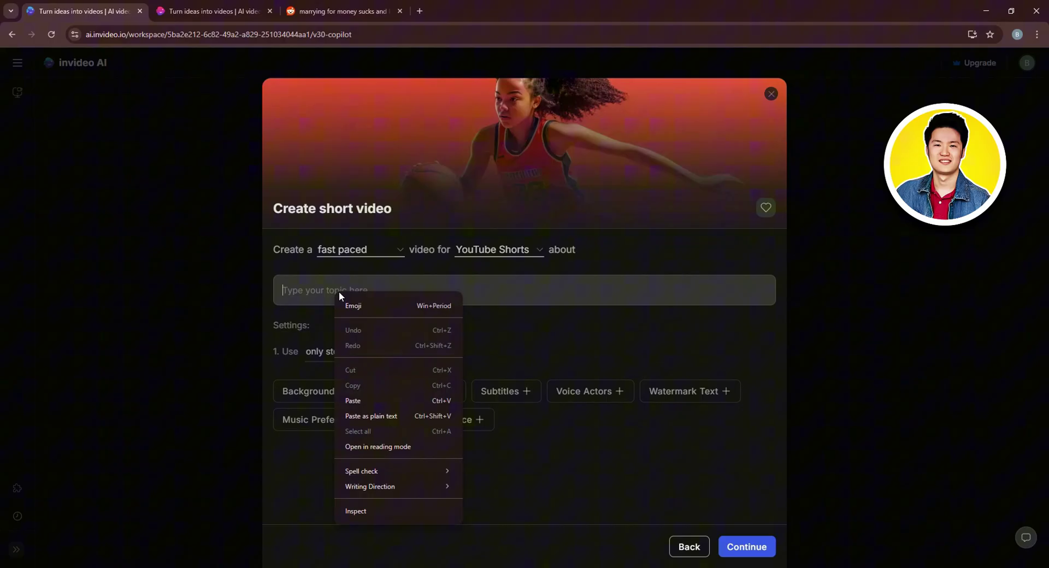
click(363, 400)
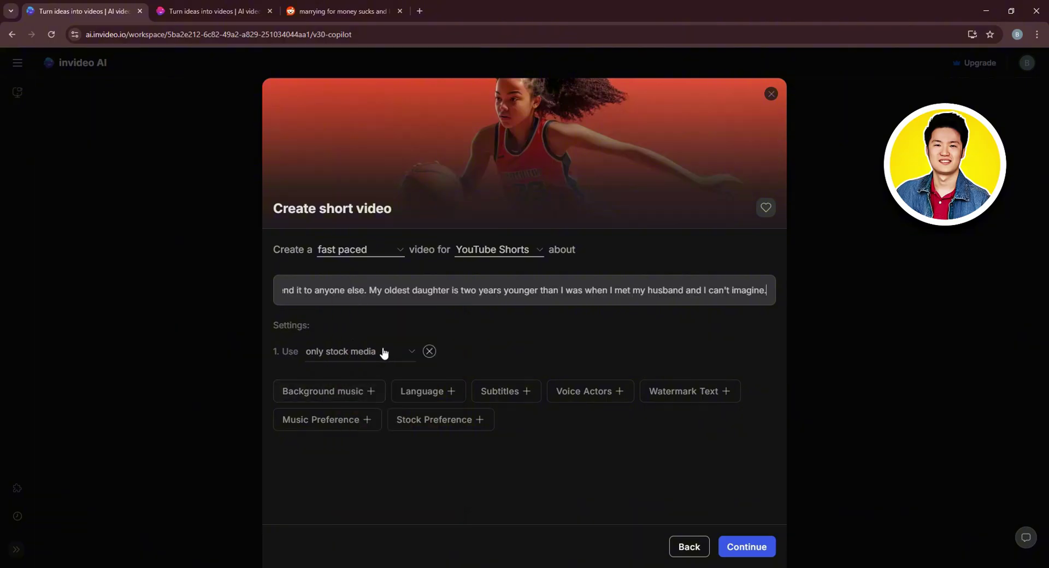
click(403, 354)
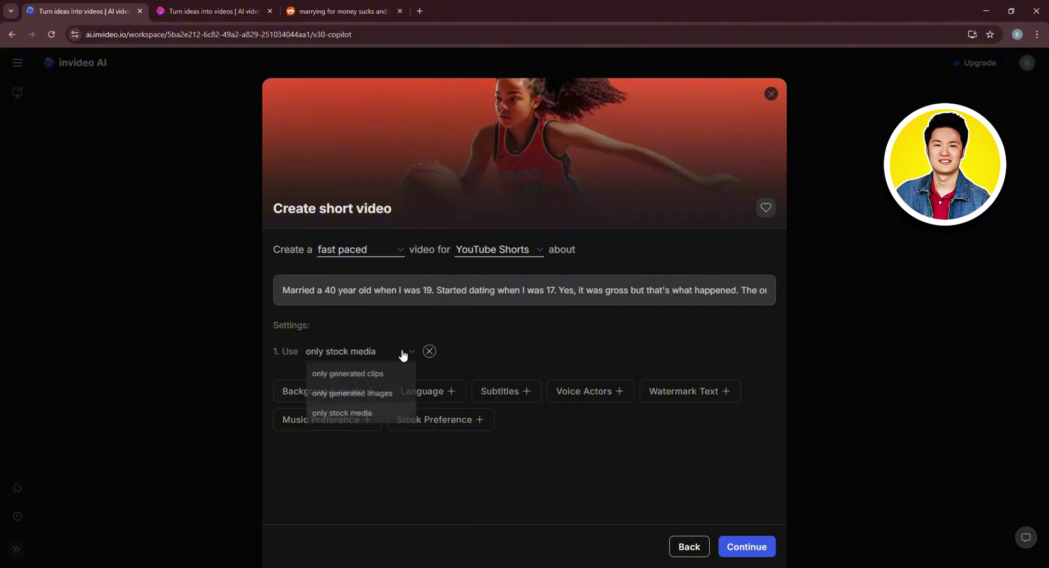
click(407, 412)
- Add background music described as 'happy and energetic'
click(375, 393)
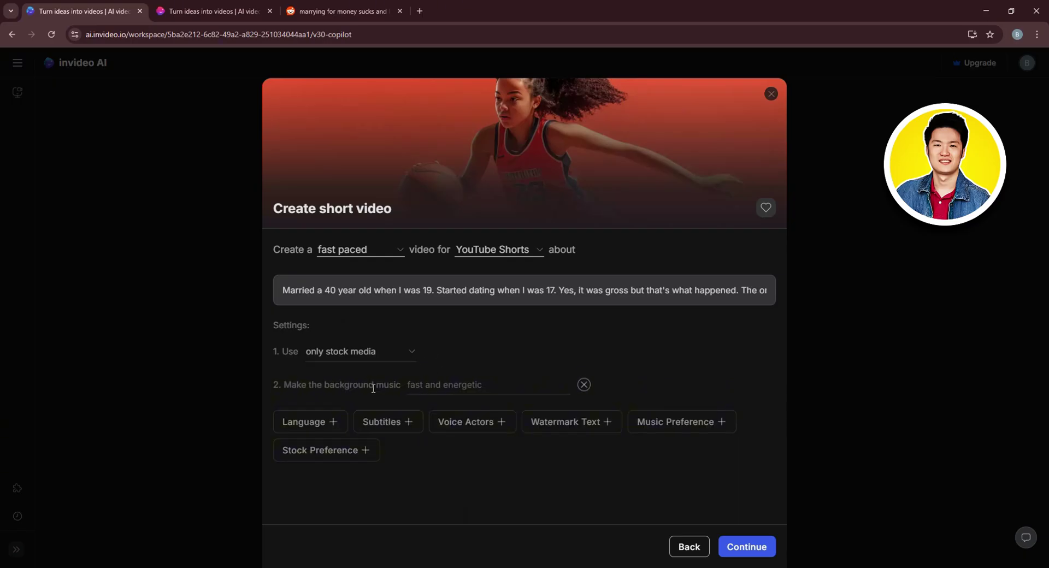
click(459, 382)
text(happy and energetic)
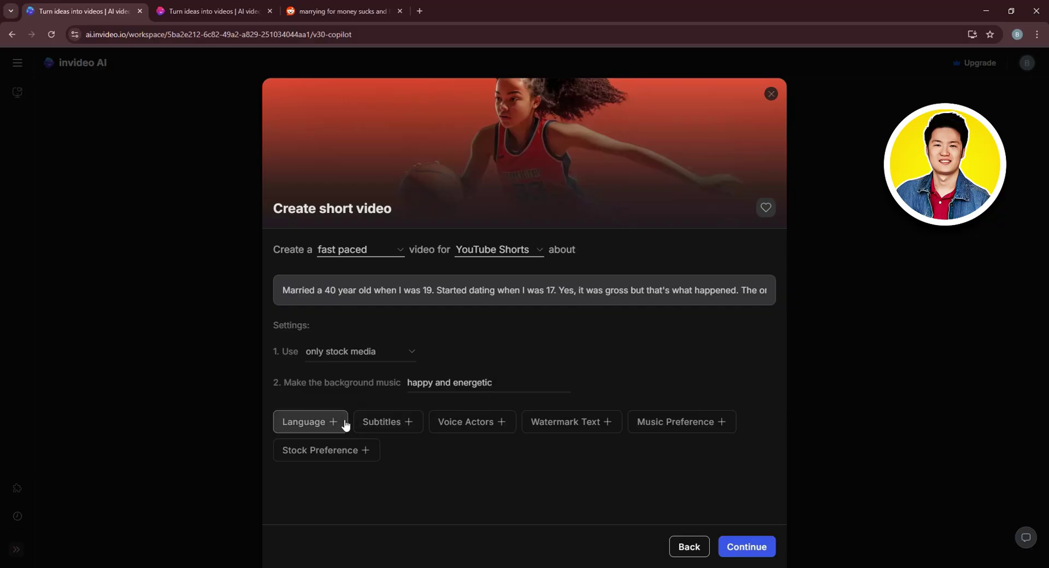
- Add a language setting and keep it as English
click(338, 422)
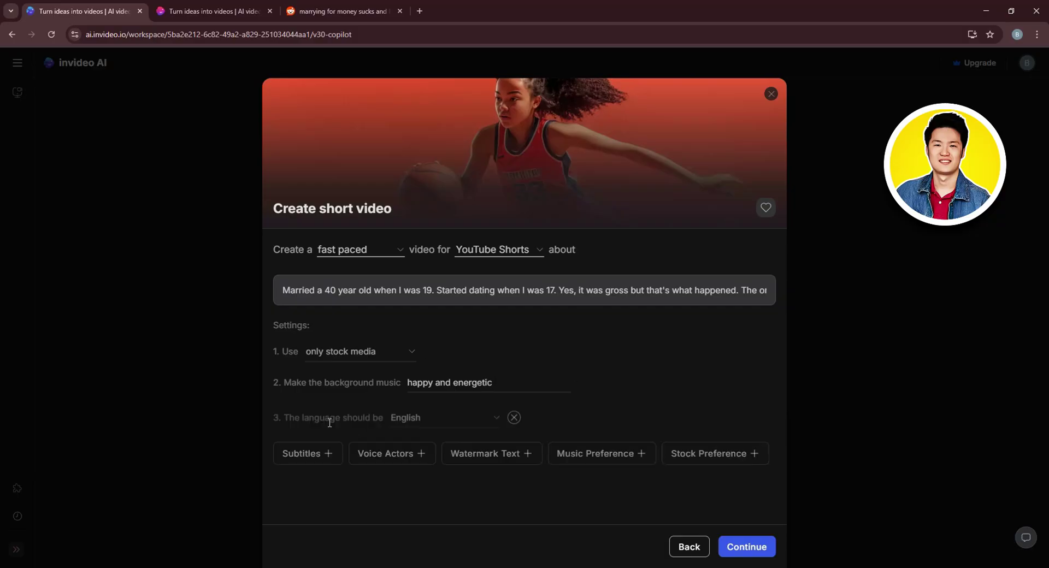
click(444, 411)
scroll(444, 305, down, 5)
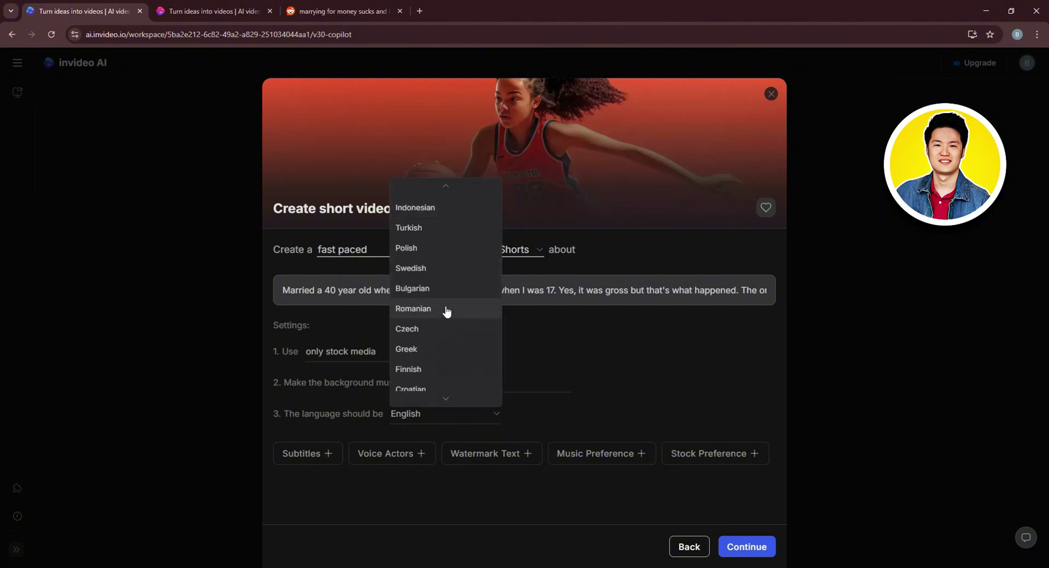
click(584, 351)
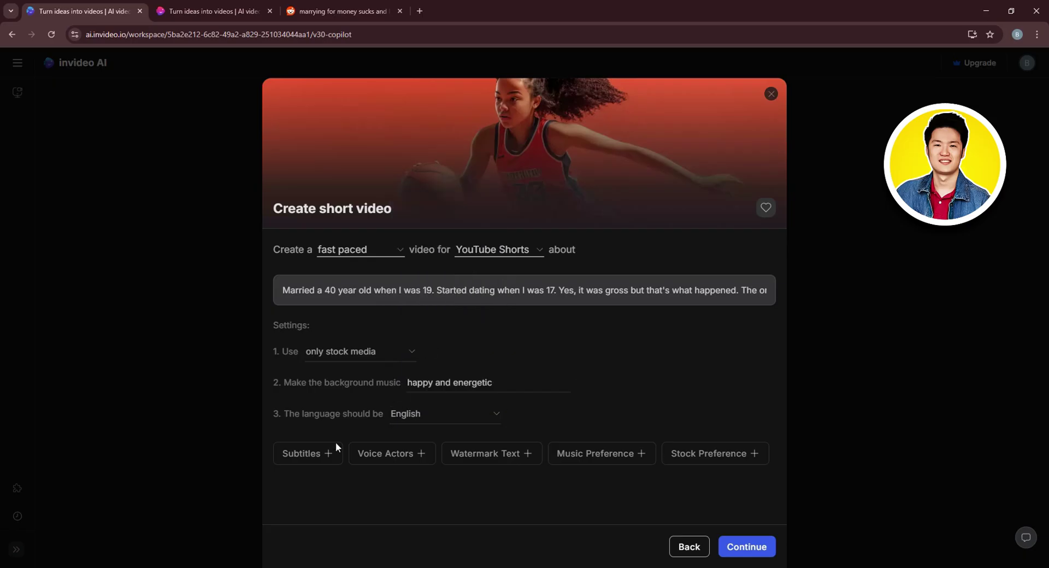
- Add subtitles in the 'bold subtitles with popping effect' style
click(325, 456)
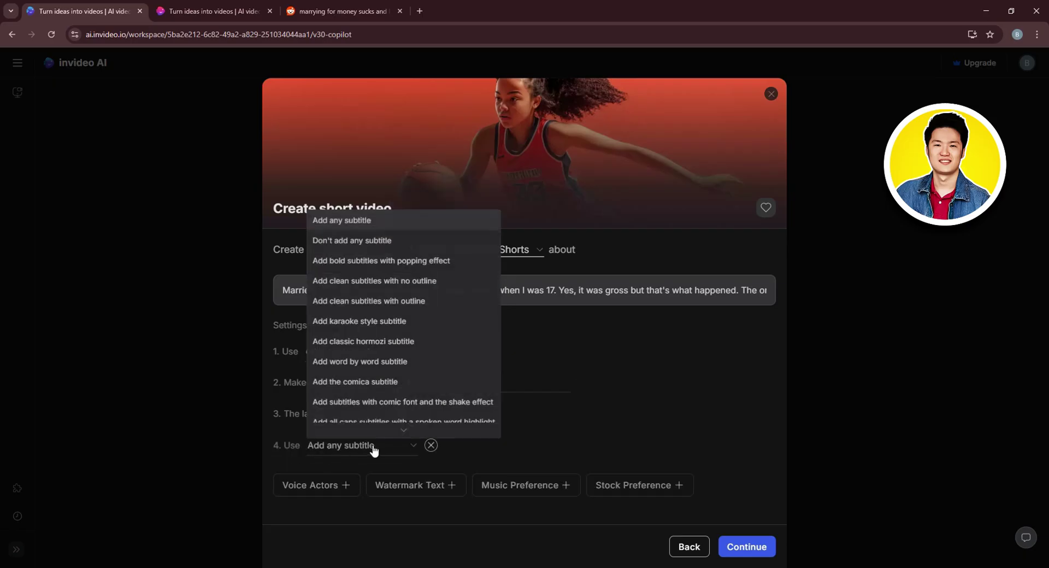
click(374, 448)
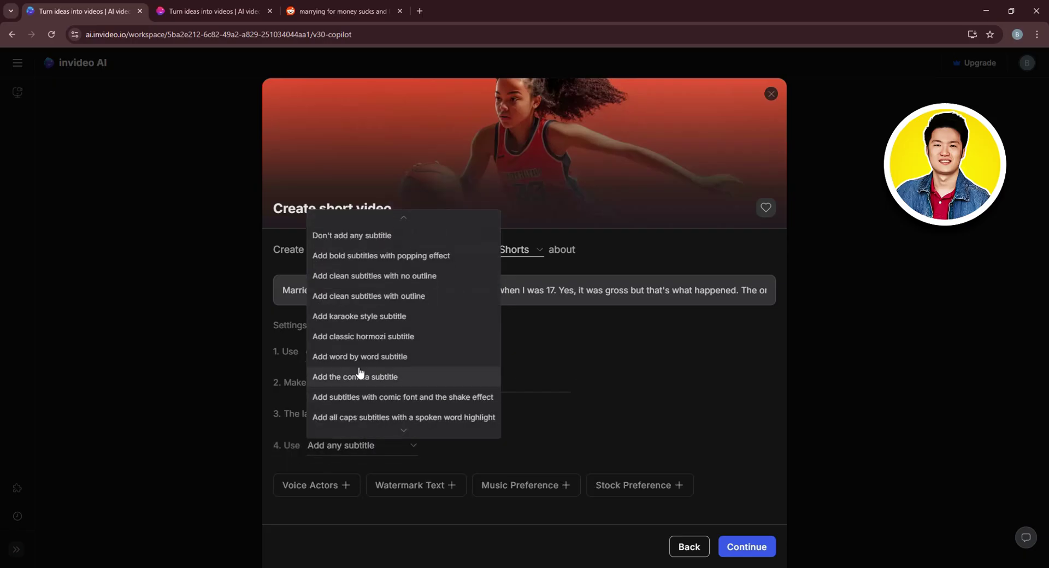
click(358, 256)
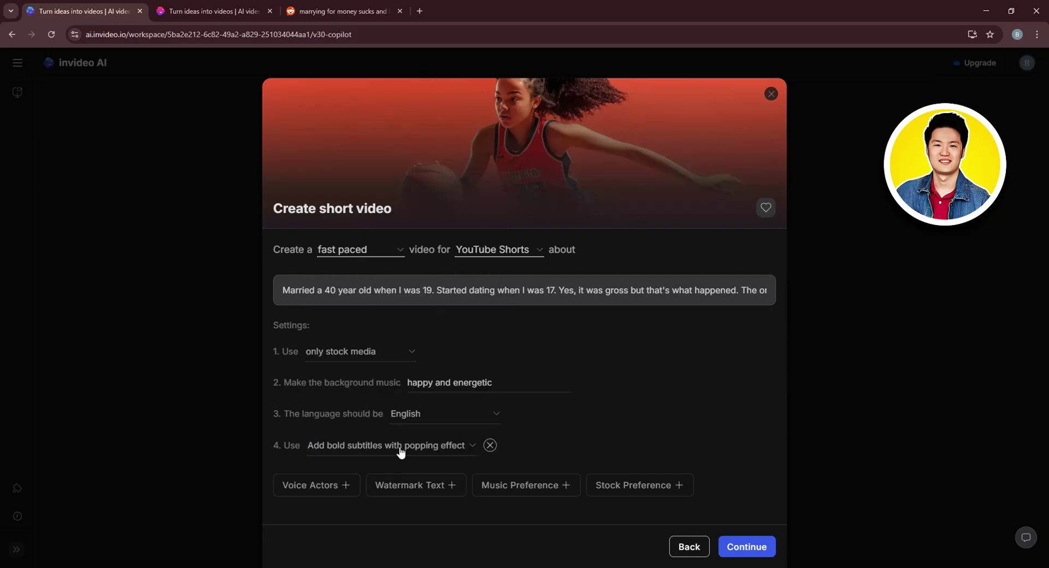
- Add a voice preference of a male narrator with a clear American voice
click(339, 490)
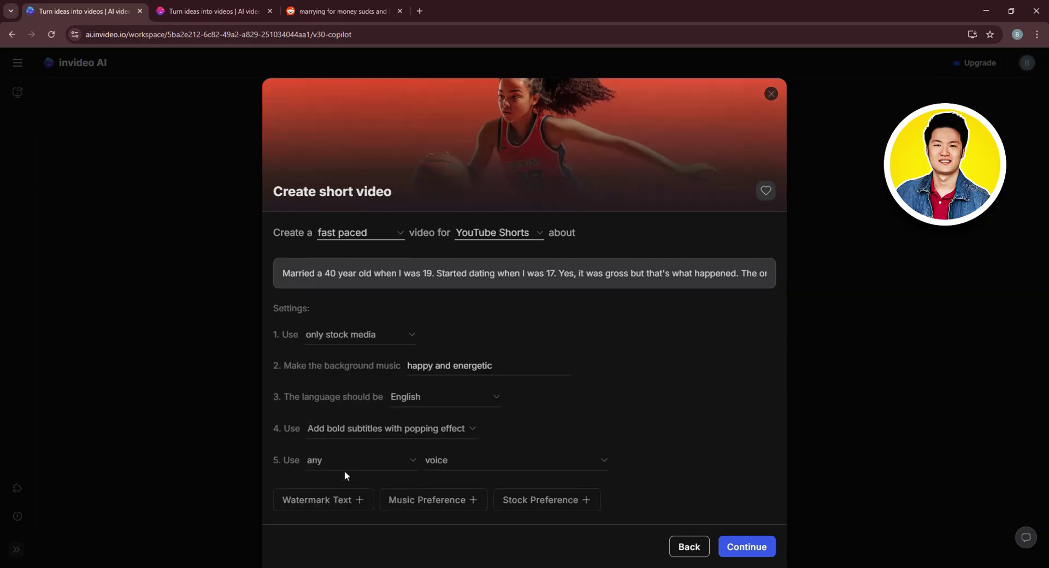
click(343, 460)
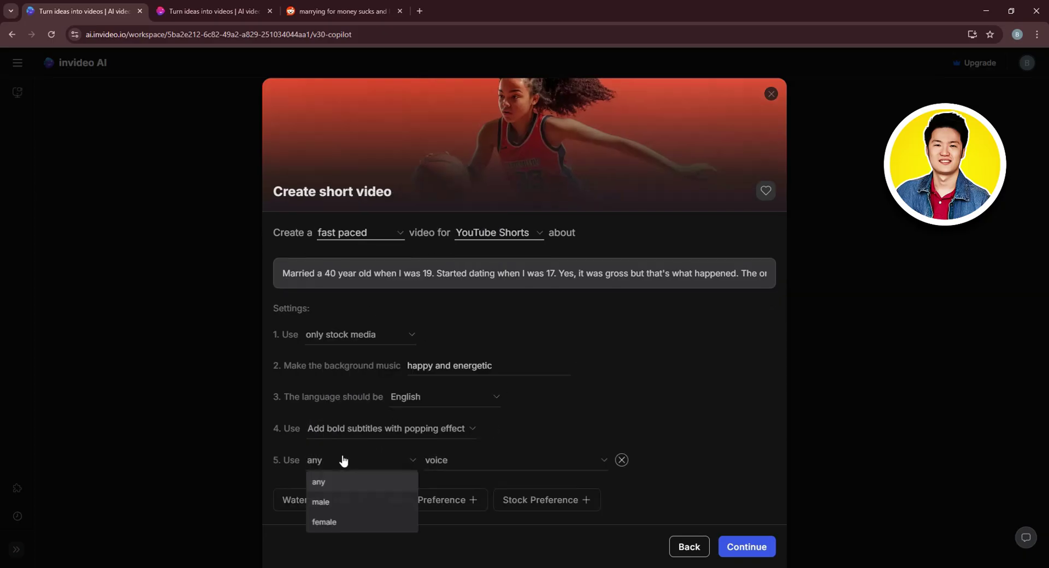
click(337, 503)
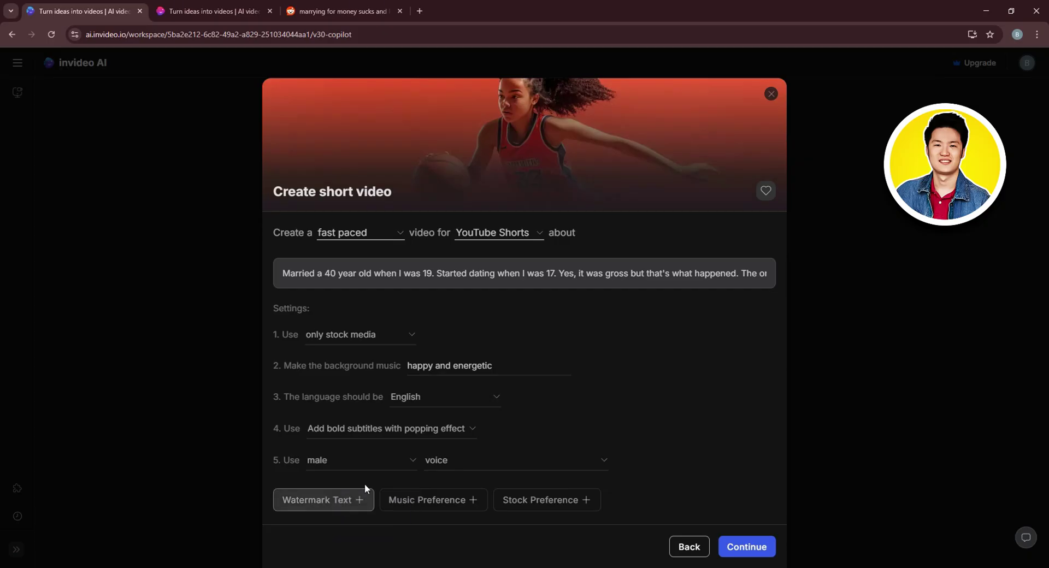
click(490, 463)
scroll(510, 355, down, 1)
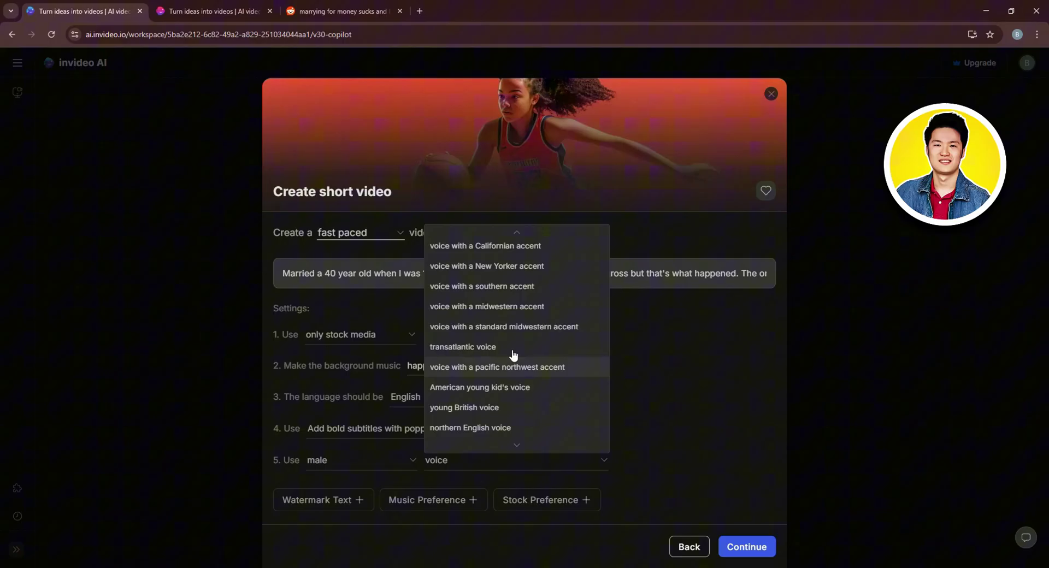
scroll(497, 349, up, 1)
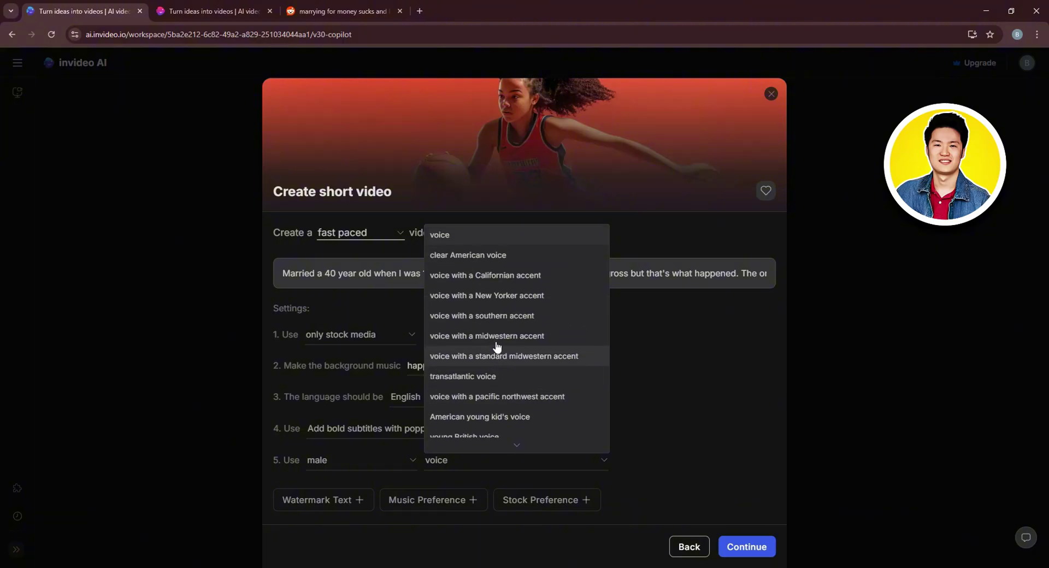
click(487, 256)
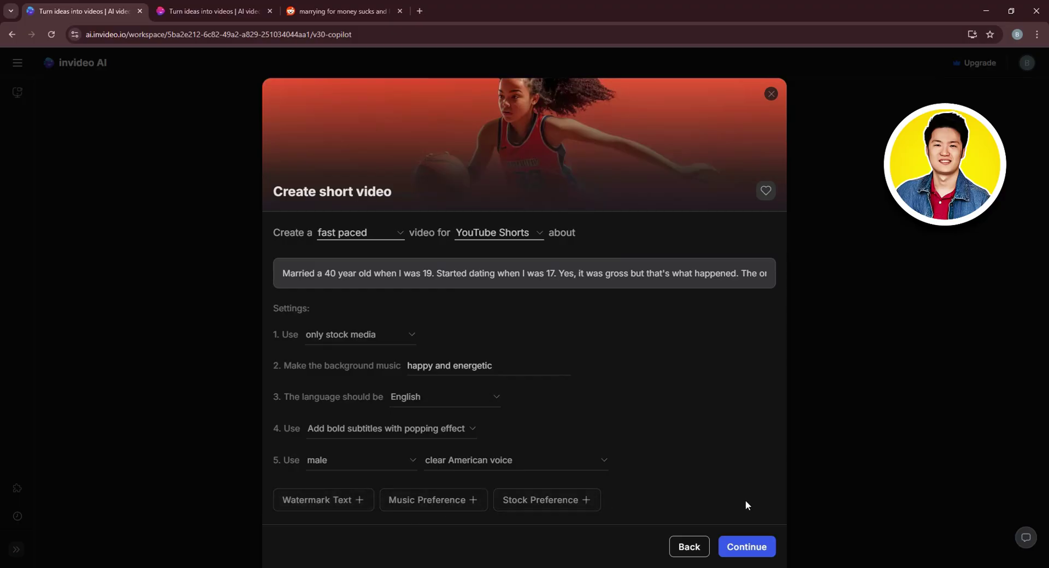
- Compose the prompt and generate the project 'Married at 19 to a 40-Year-Old: My Story'
click(746, 547)
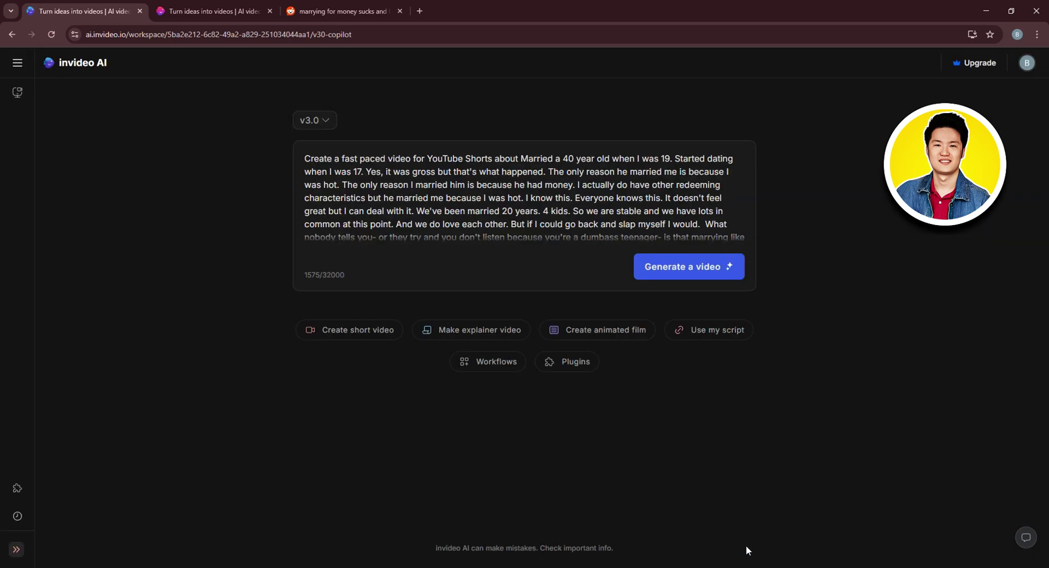
click(683, 269)
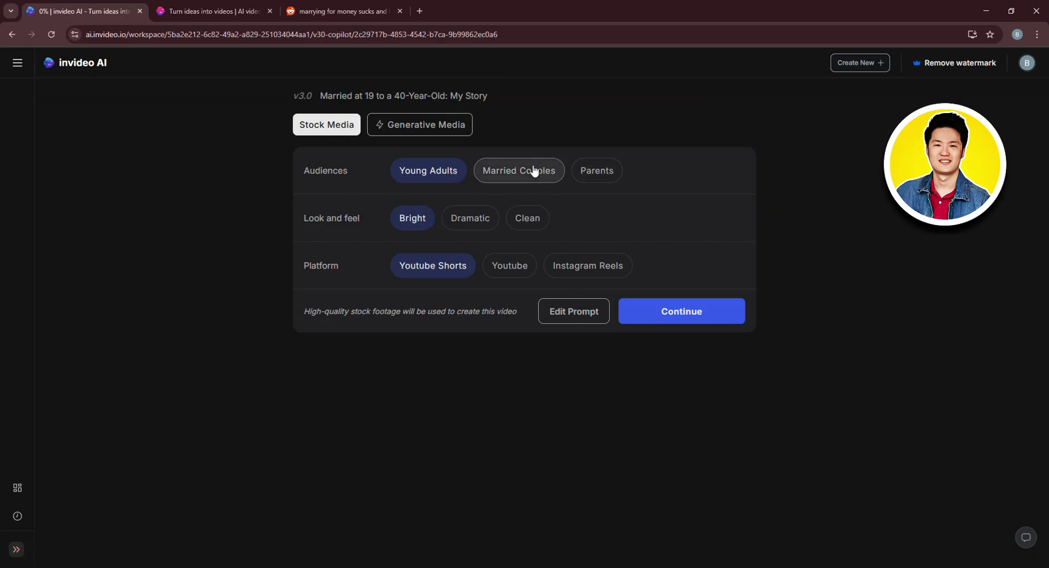
- Choose the Married Couples audience and Dramatic look, then build the 54-second Short
click(513, 178)
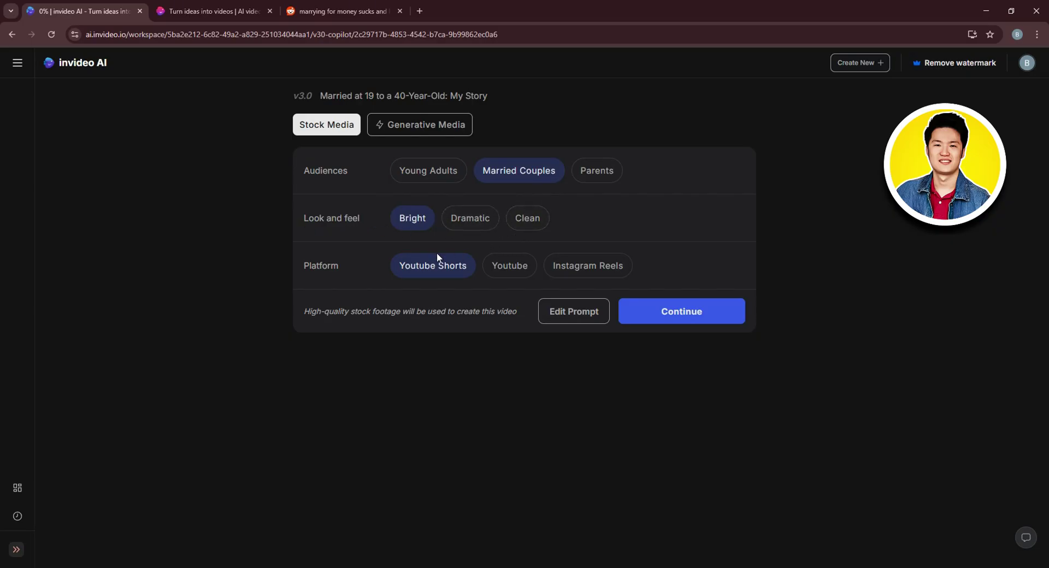
click(471, 219)
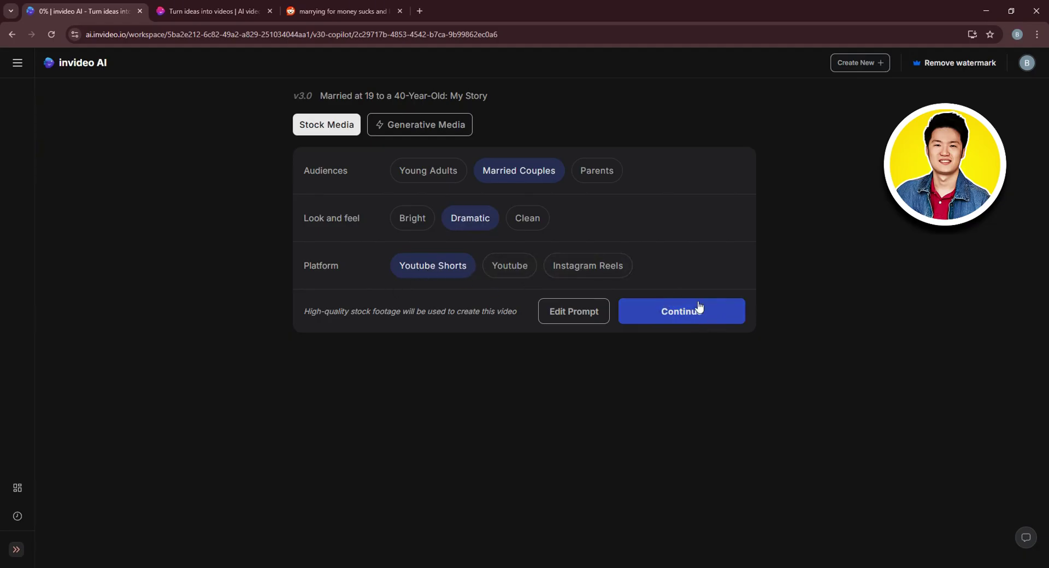
click(665, 317)
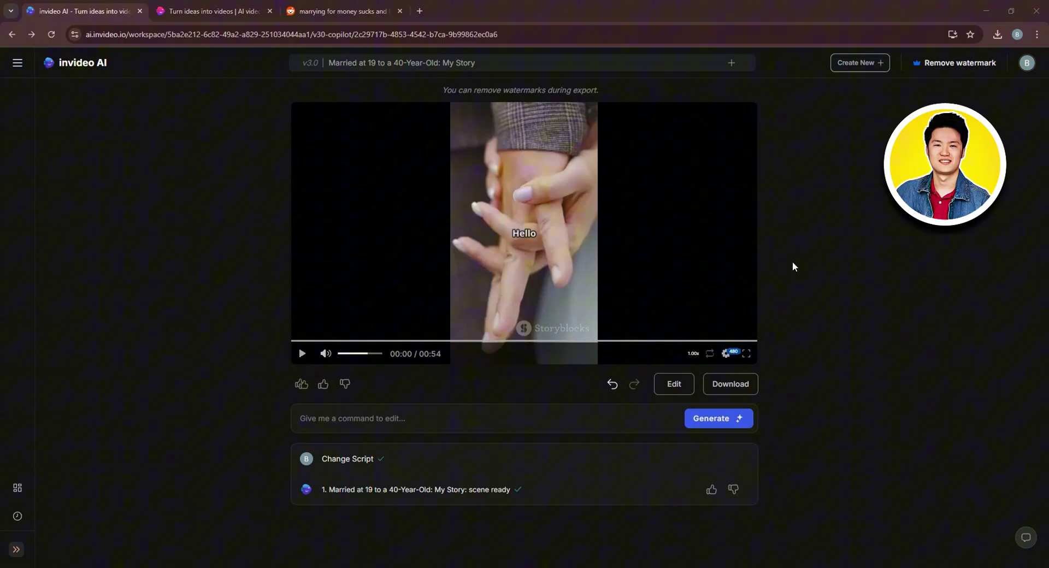
- Open the media editor and select Chapter 1's second stock clip
click(674, 383)
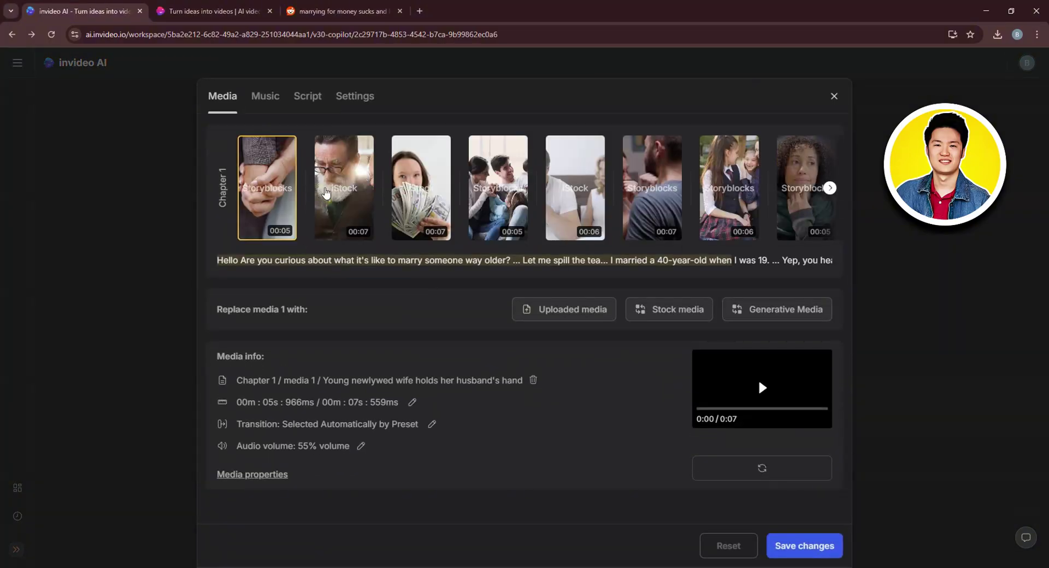
click(347, 206)
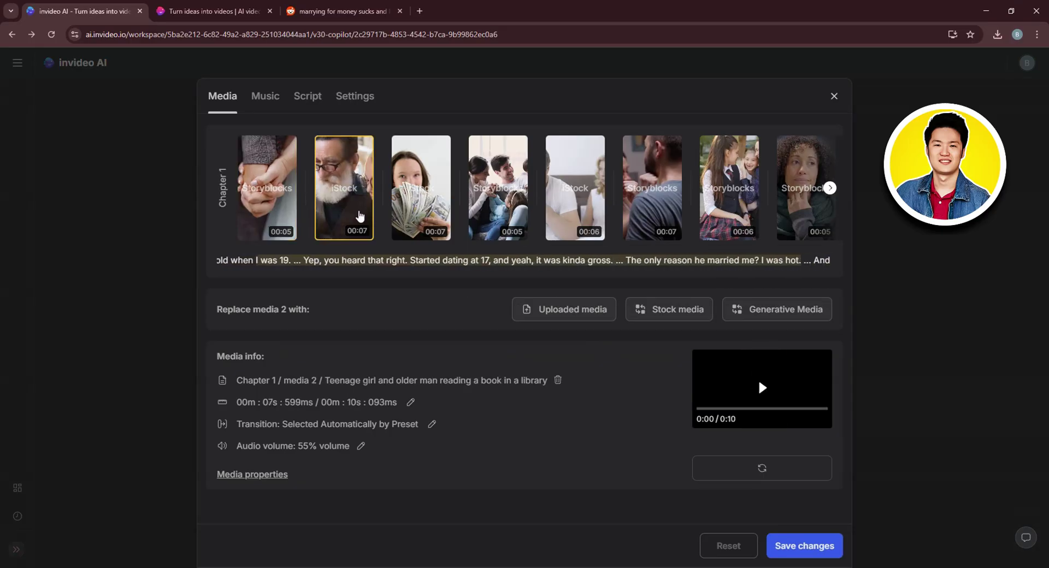
- Replace the second clip with a stock close-up of hands
click(671, 310)
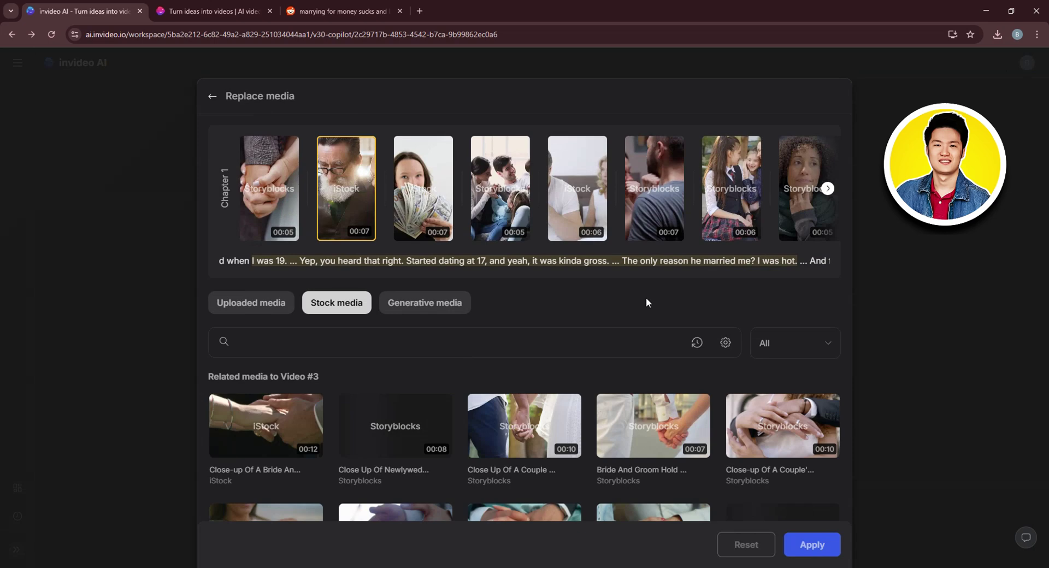
scroll(601, 344, down, 3)
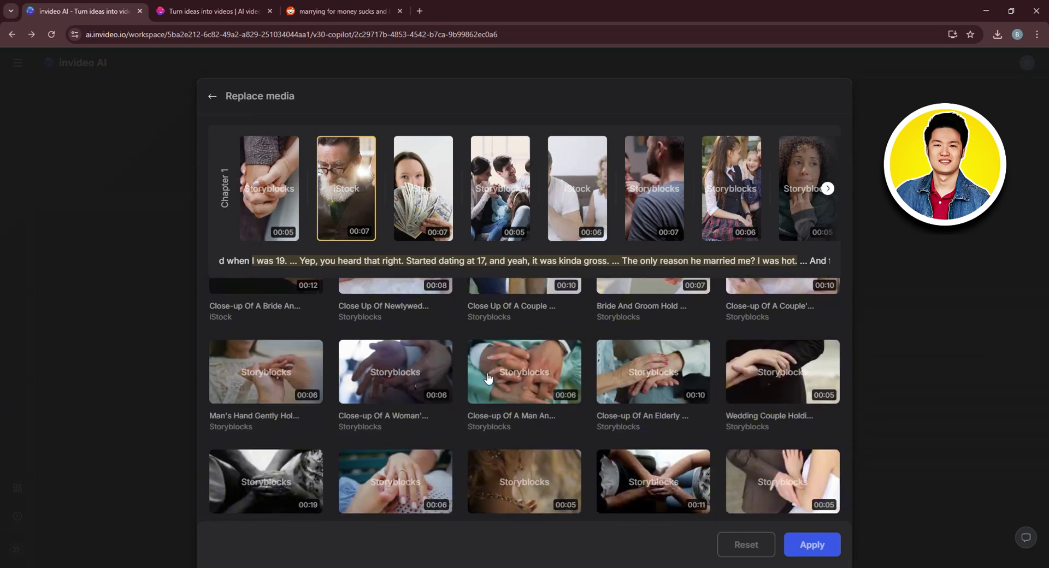
click(533, 376)
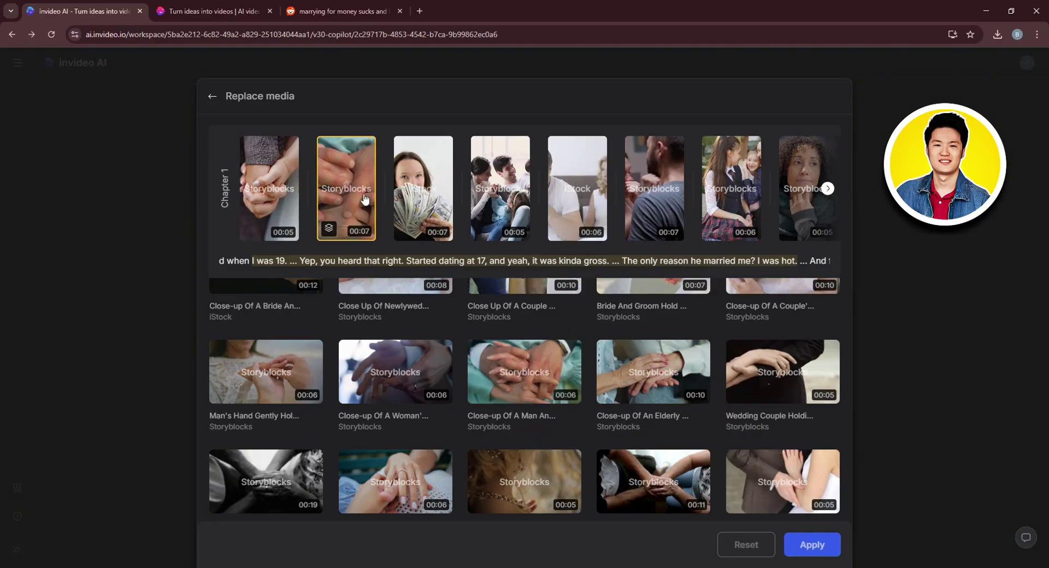
- For the sixth clip, the bearded man, view the generative media options, then return to the replacement choices
click(654, 192)
scroll(491, 432, up, 3)
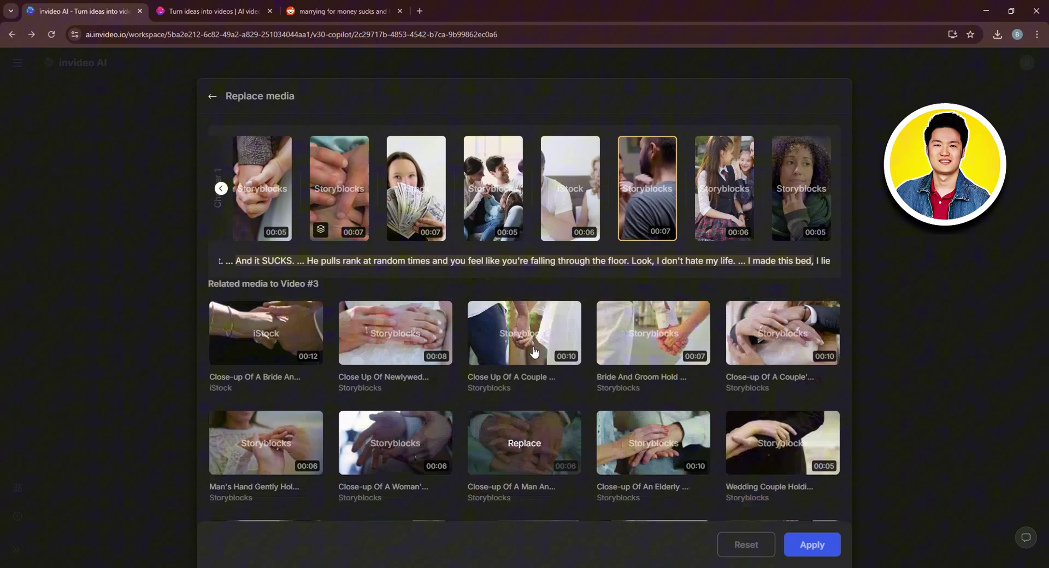
click(425, 310)
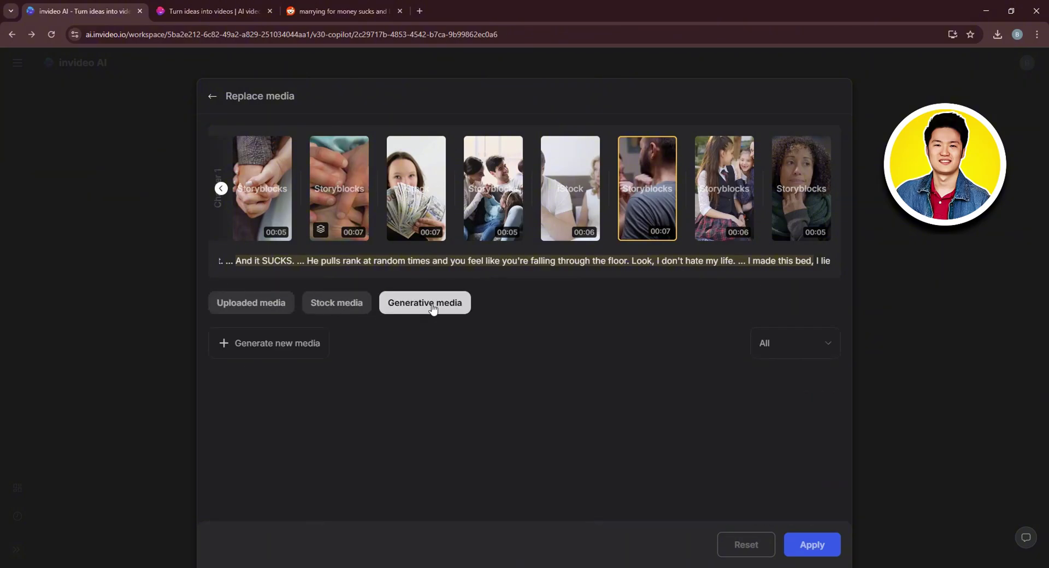
click(275, 345)
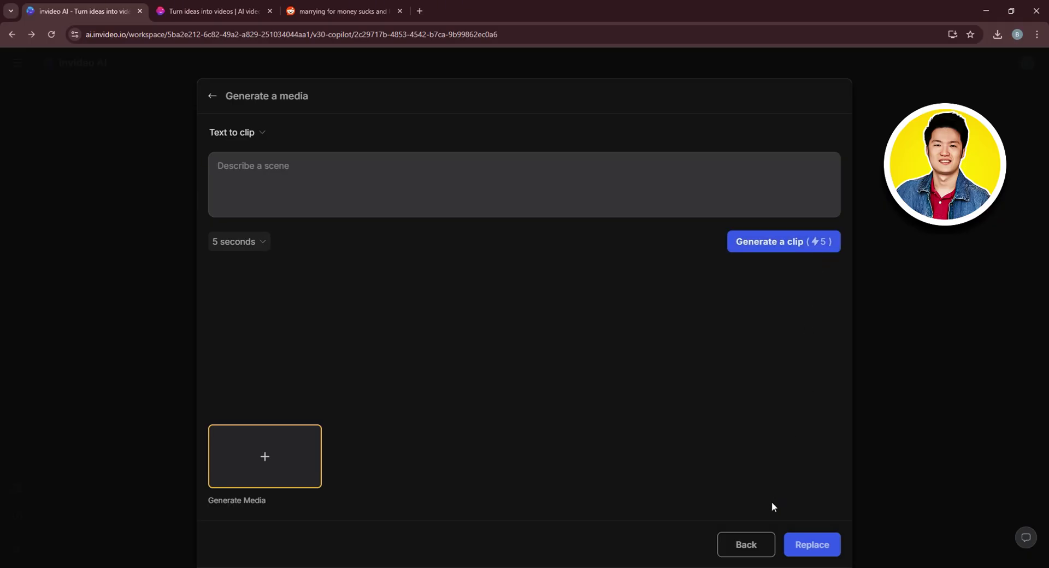
click(745, 541)
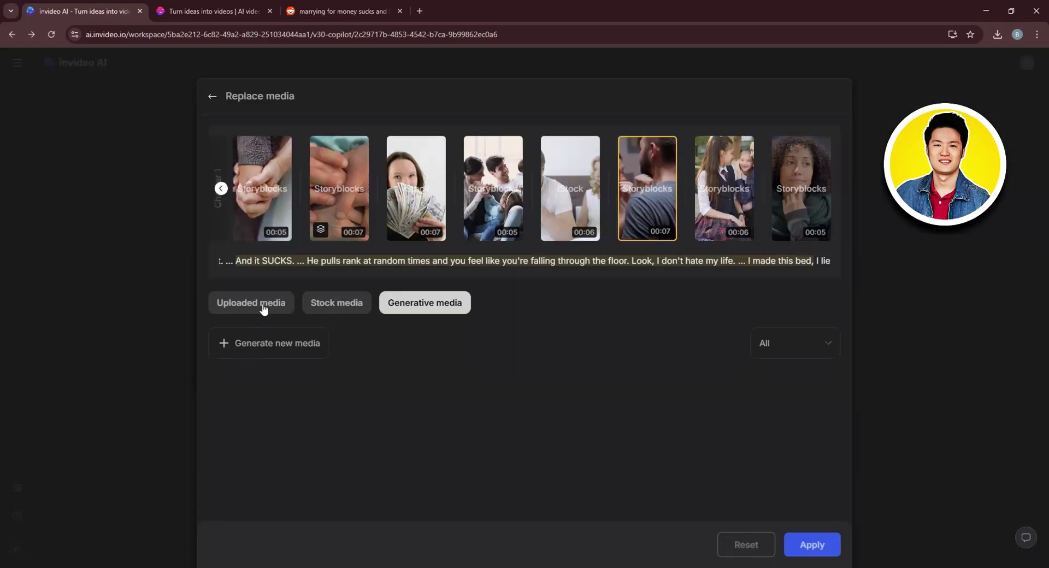
- Put the uploaded red car image 2910535.jpg into the sixth clip, apply it and save
click(331, 309)
click(267, 302)
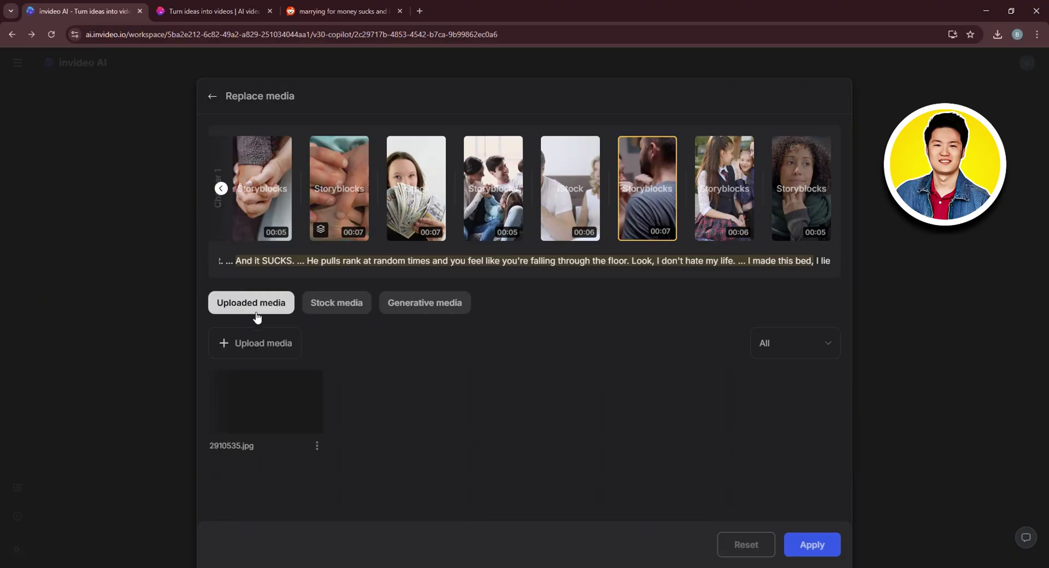
mouse_move(302, 398)
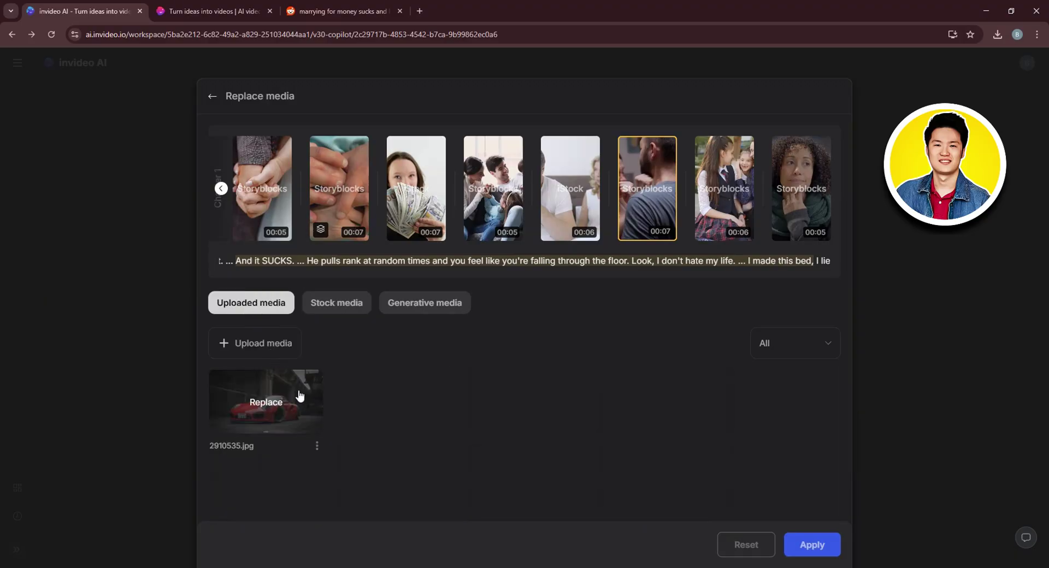
click(268, 404)
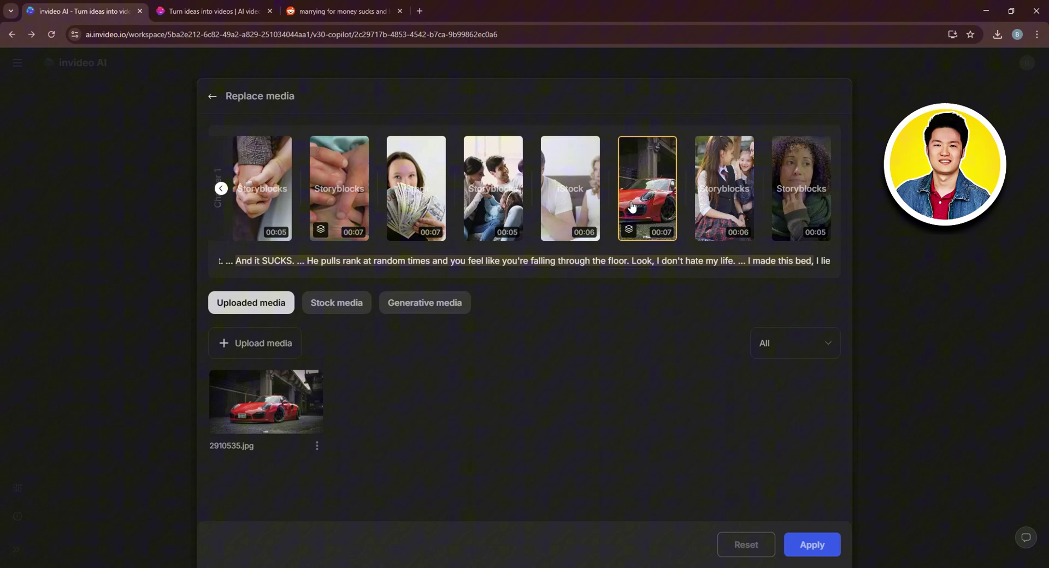
click(802, 546)
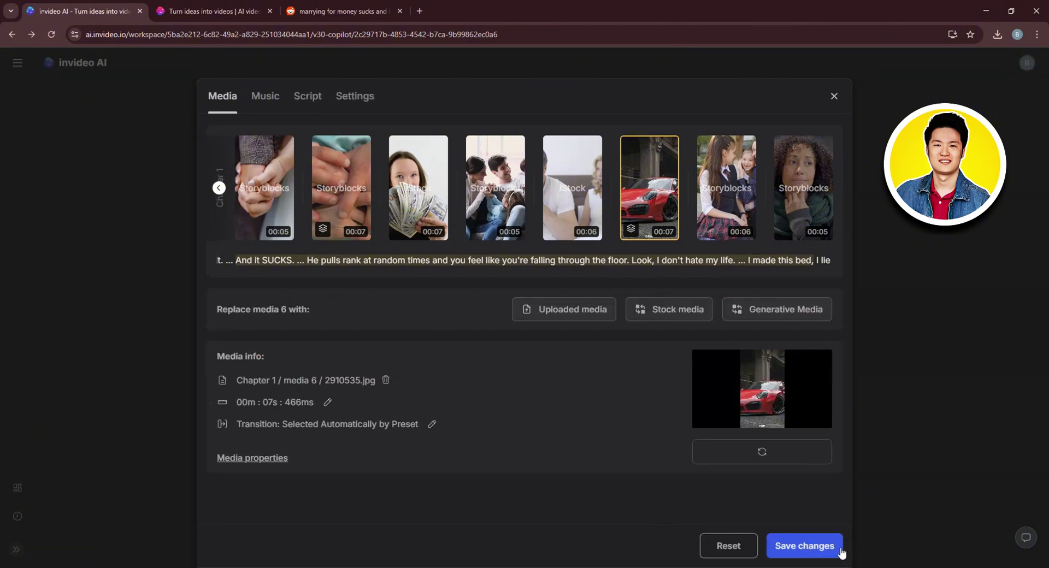
click(803, 547)
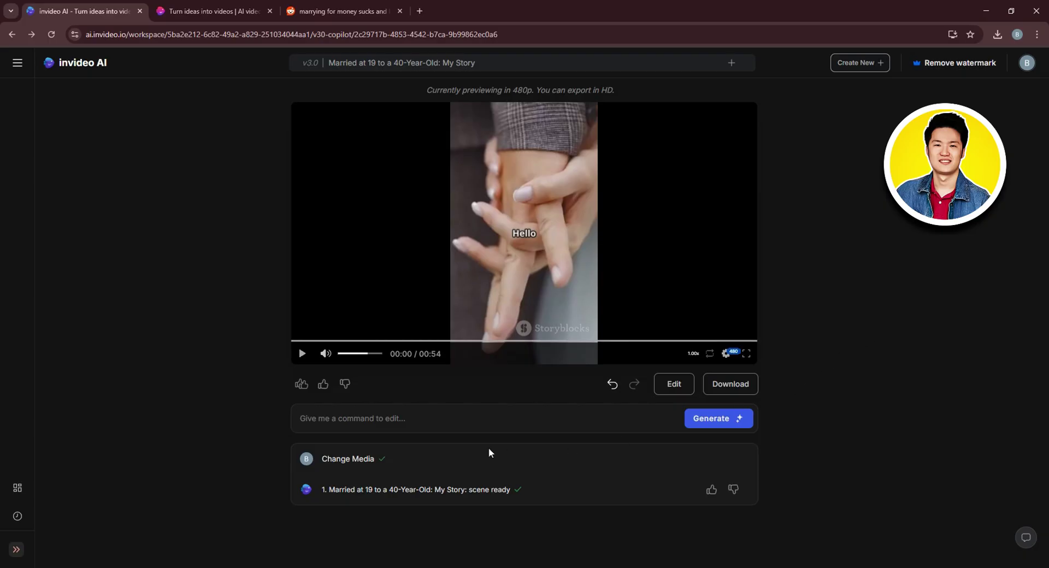
drag(402, 346, 290, 341)
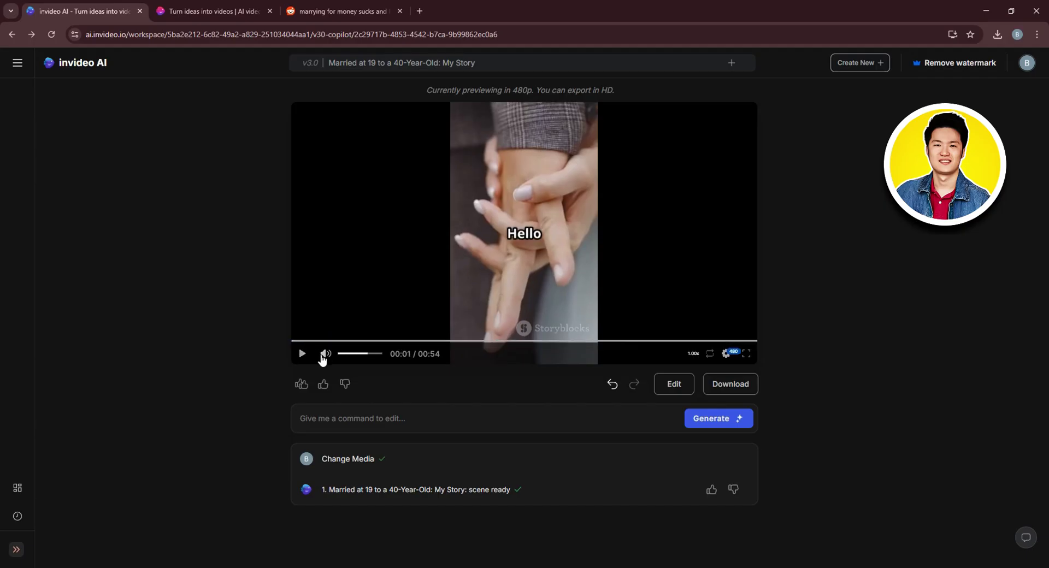
click(325, 353)
click(302, 355)
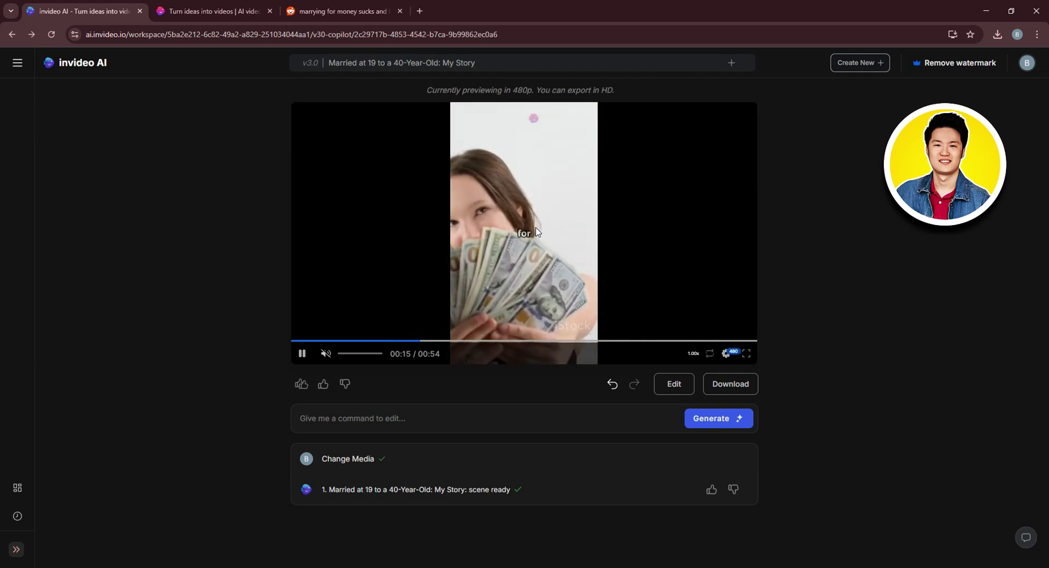
click(454, 340)
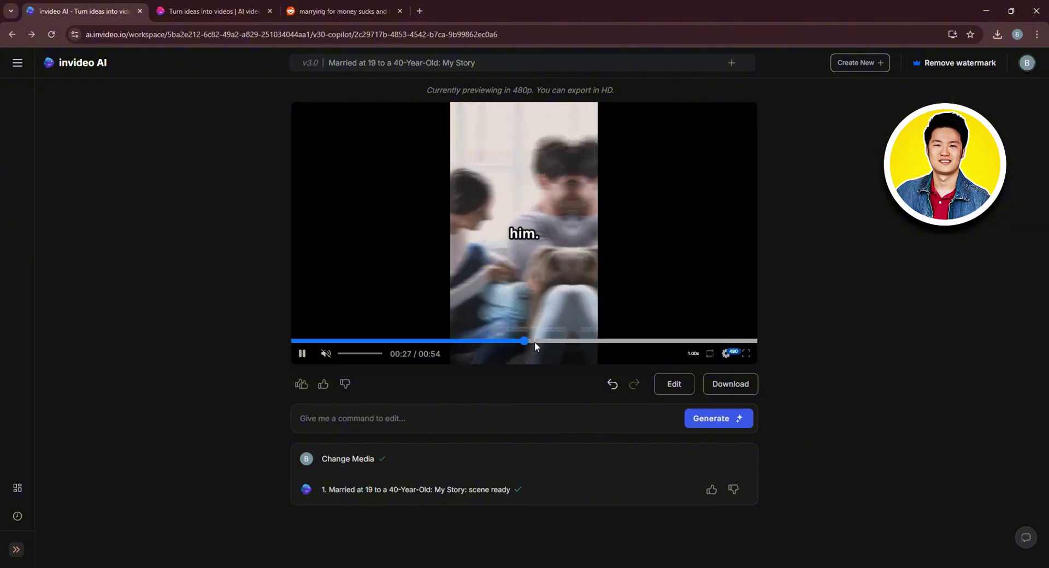
click(583, 340)
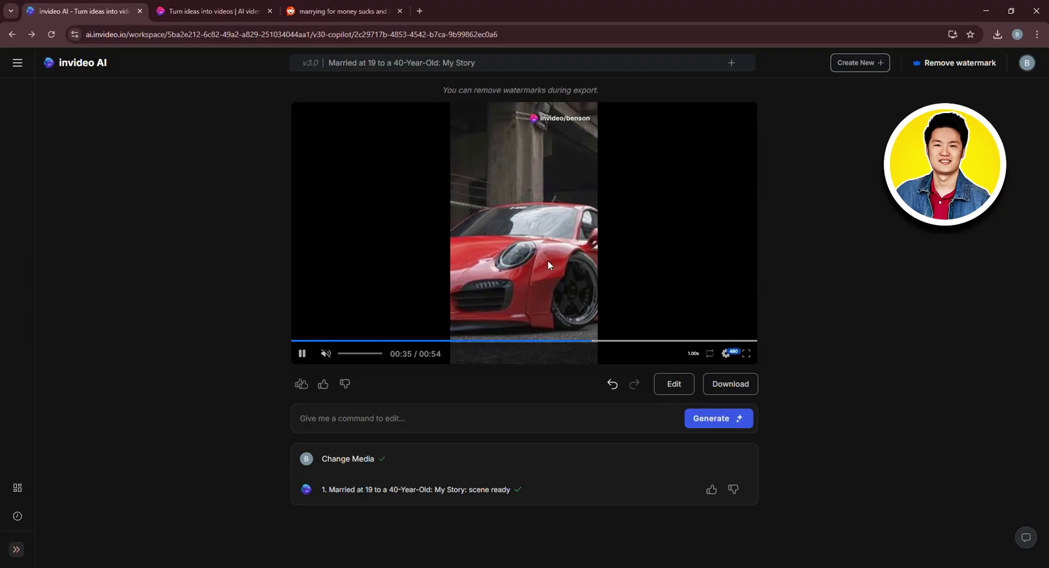
- Preview the stock track Airborne and choose it as the new background music
click(673, 386)
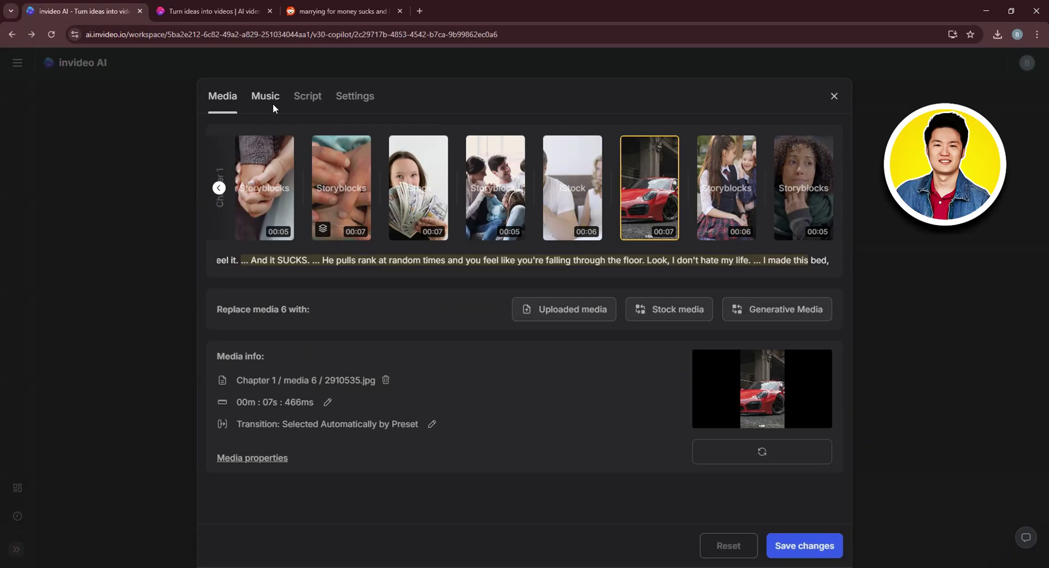
click(271, 99)
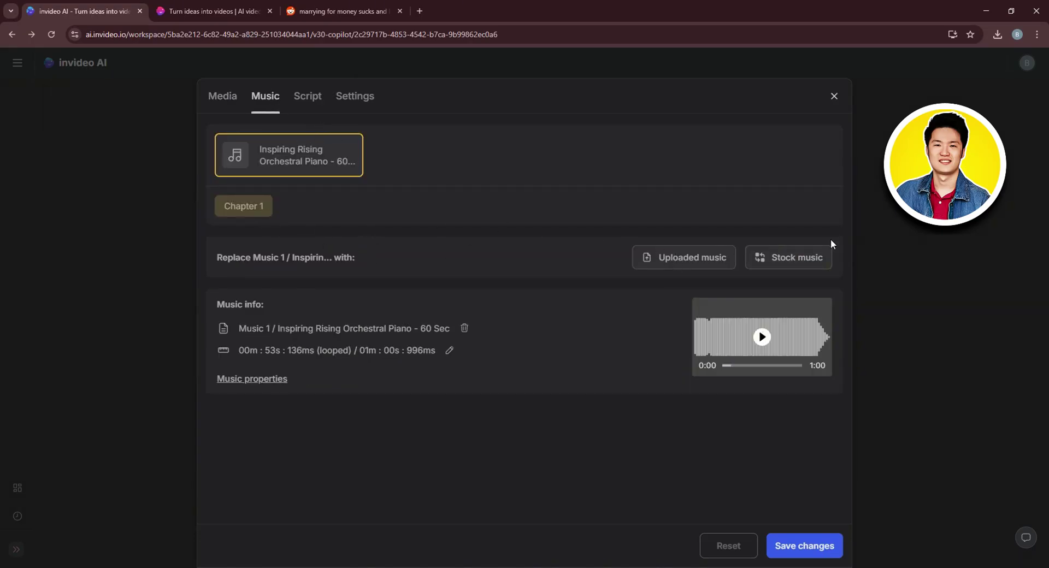
click(785, 258)
scroll(506, 318, down, 5)
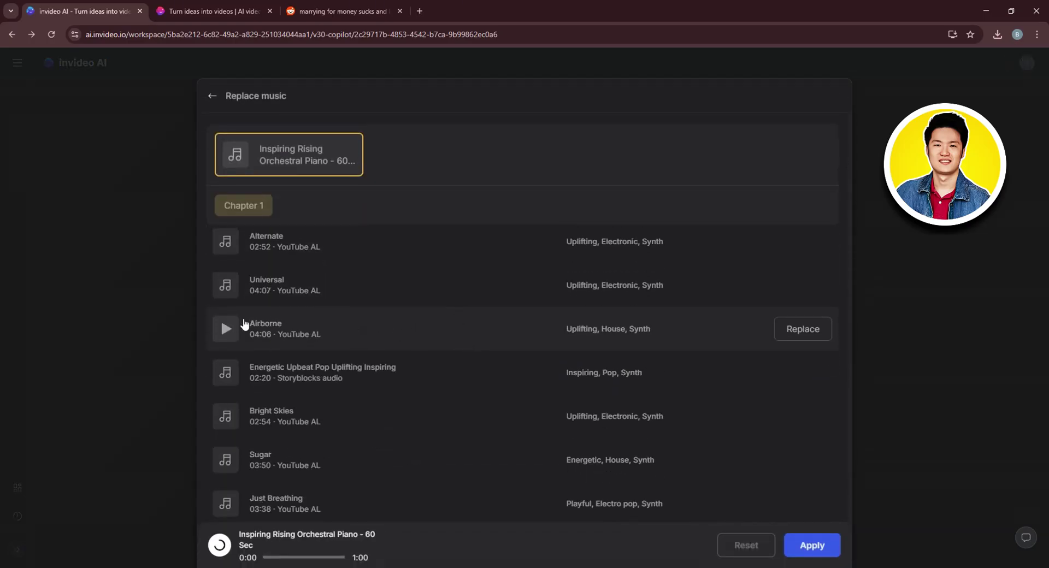
click(231, 329)
click(229, 329)
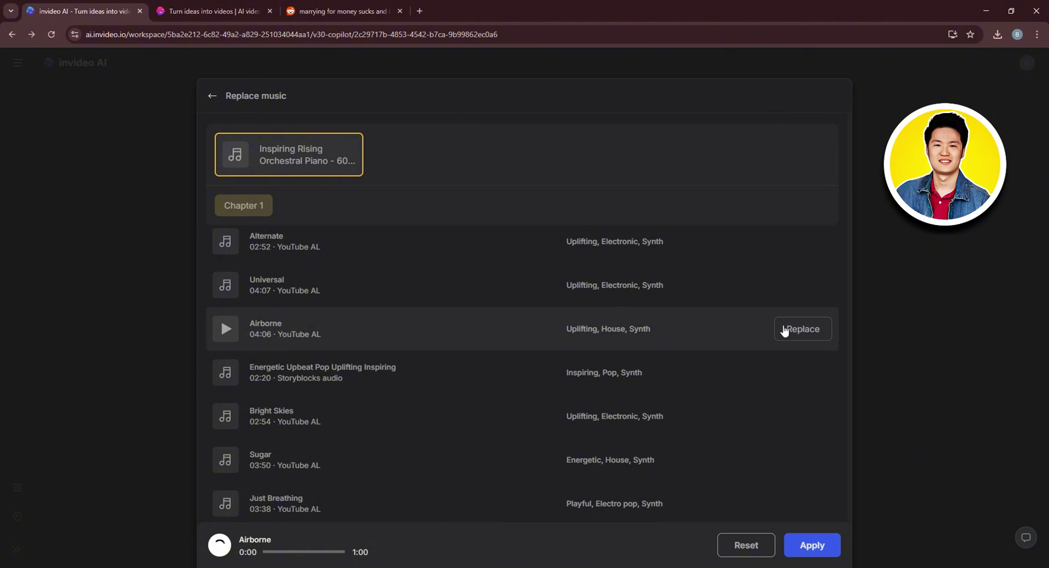
click(794, 334)
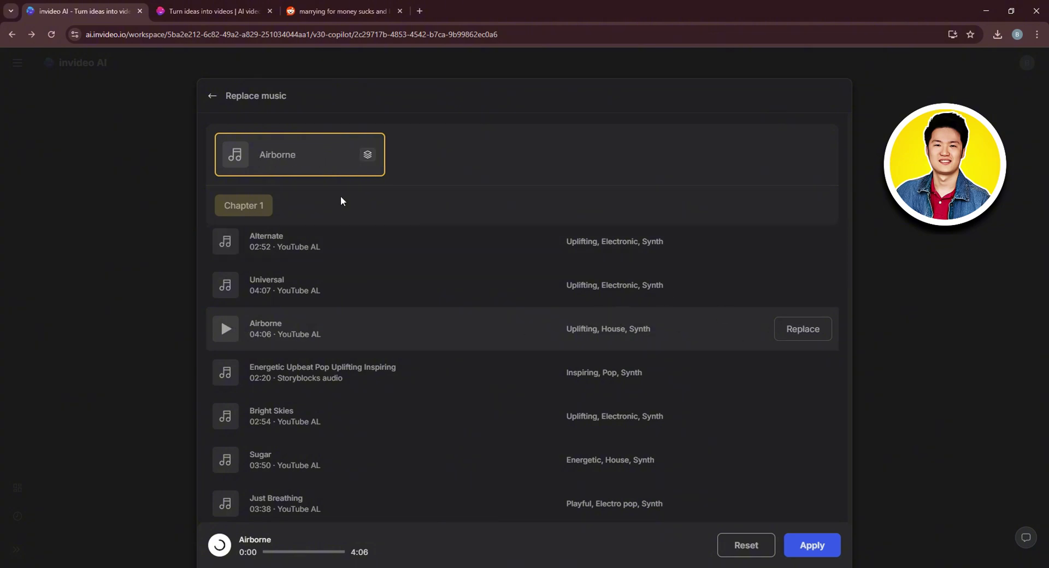
click(813, 545)
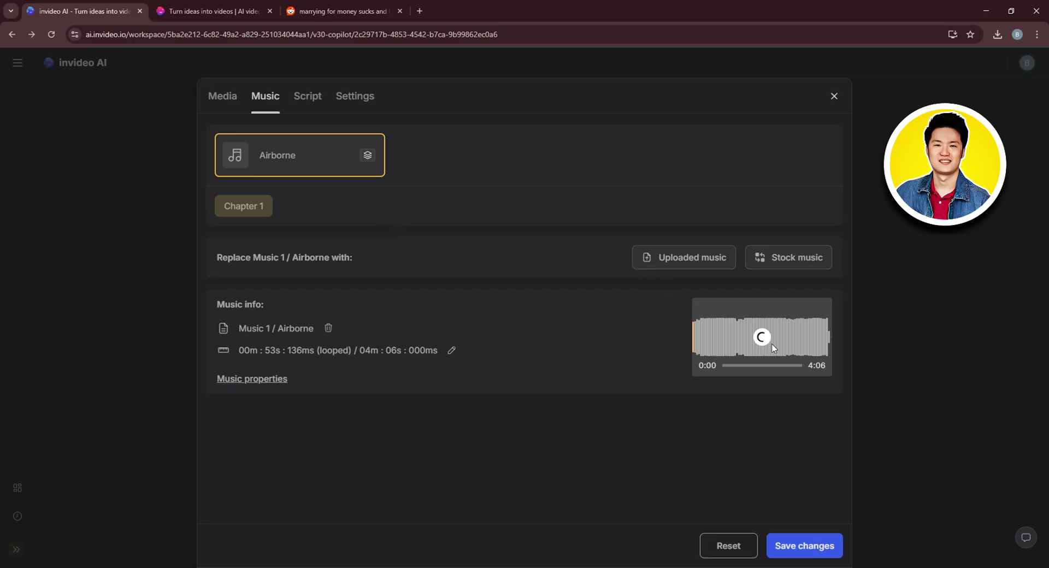
- Keep editing to retain the Airborne music change and save it to the video
click(310, 97)
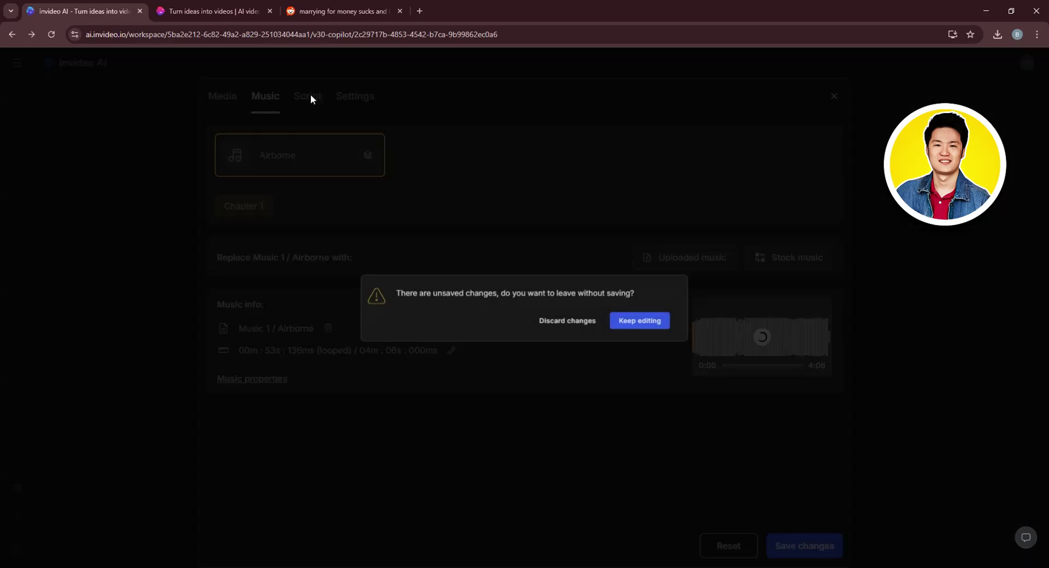
click(631, 326)
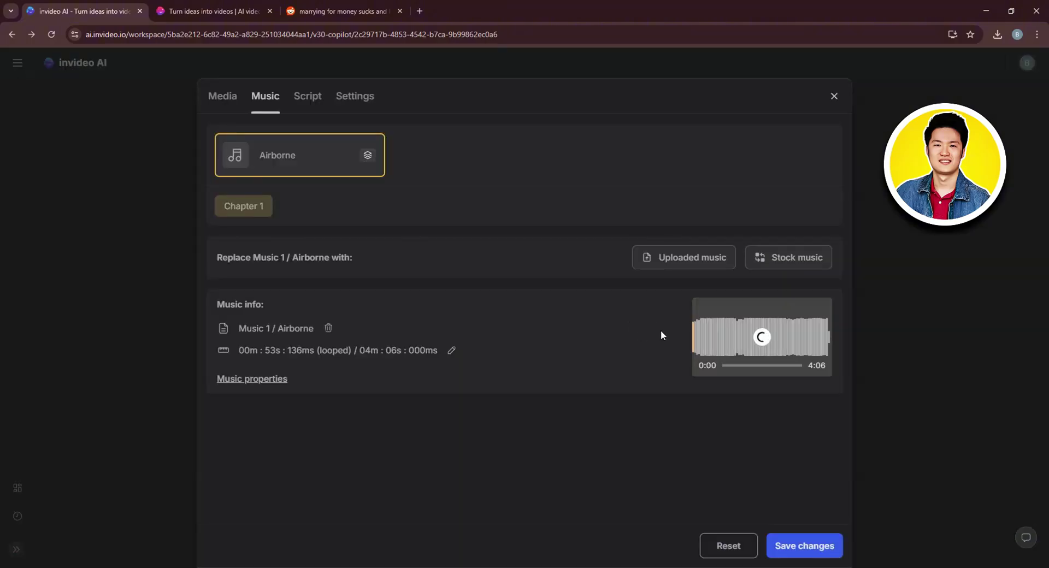
click(806, 549)
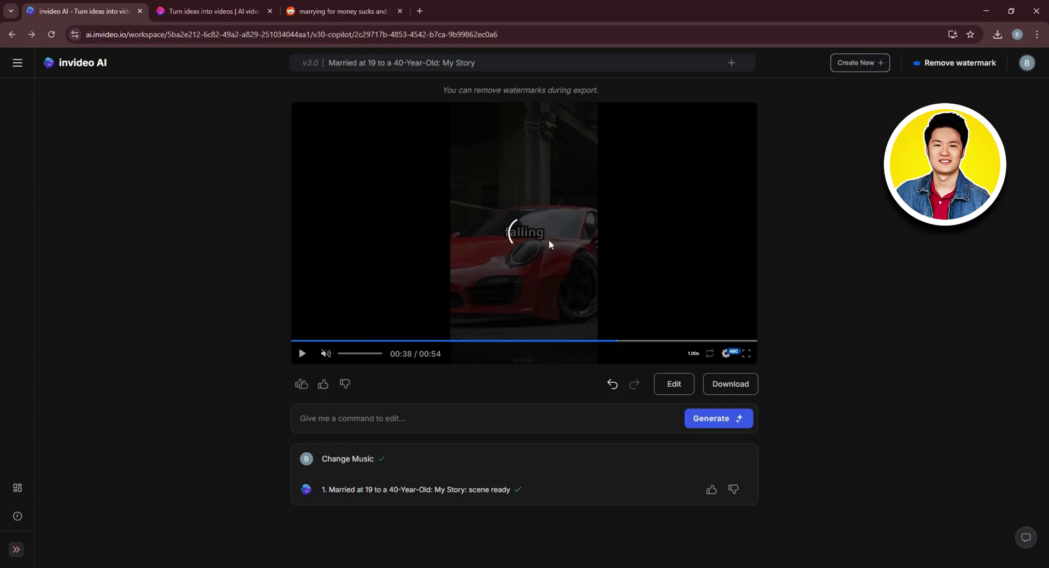
- Change the script's opening line from 'Hello' to 'Hey, its me!'
click(675, 385)
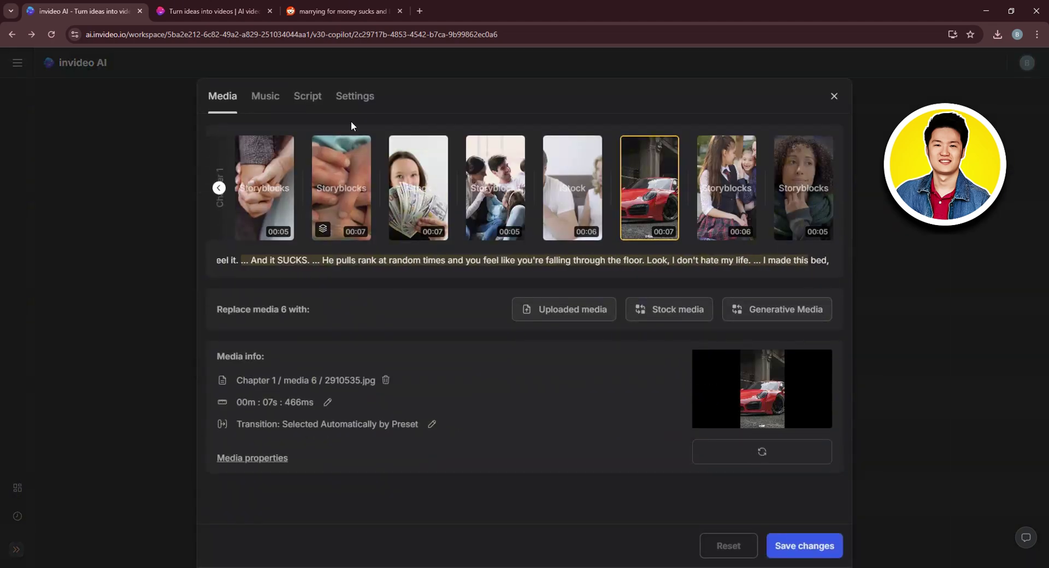
click(319, 106)
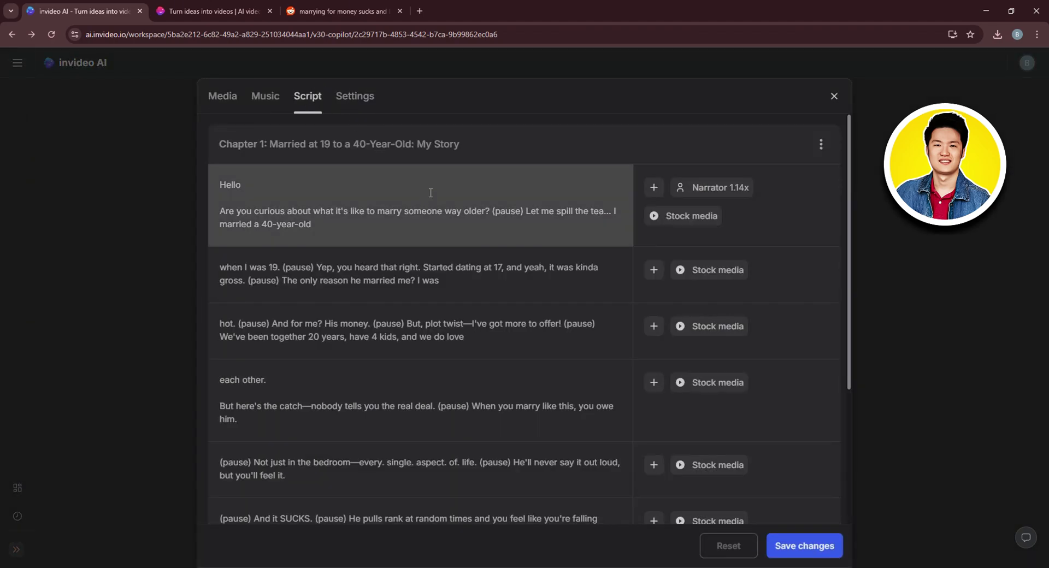
click(243, 189)
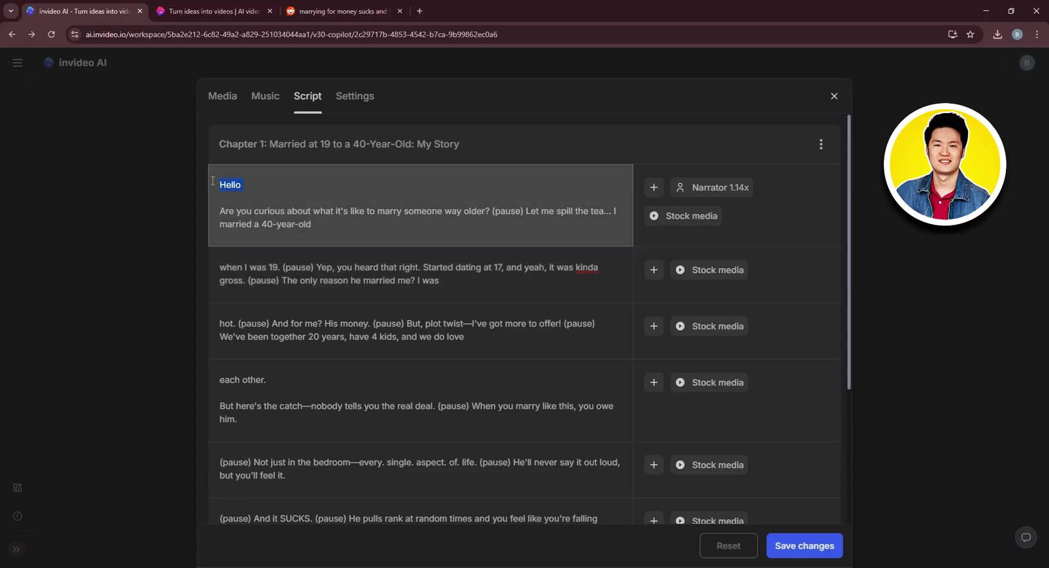
text(Hey, its me!)
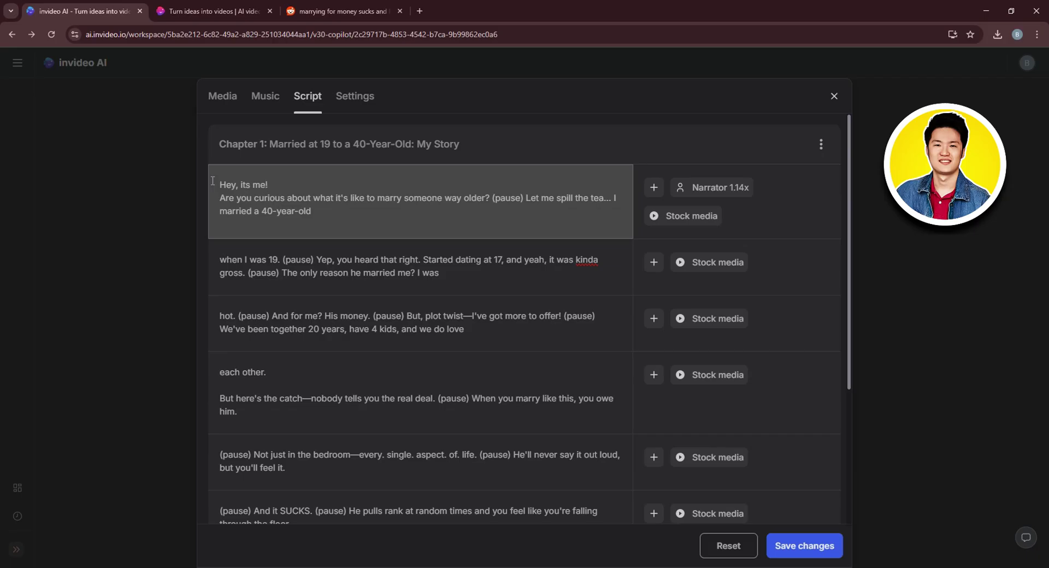
key(Return)
key(Return)
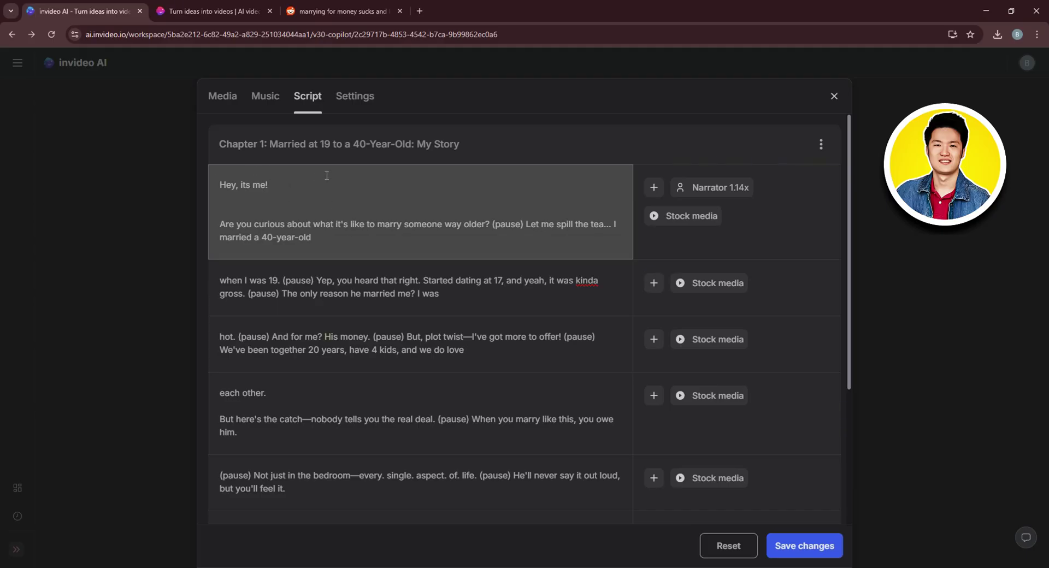
- Check the first block's speaker and second block's stock media prompt unchanged, then save the script
click(655, 188)
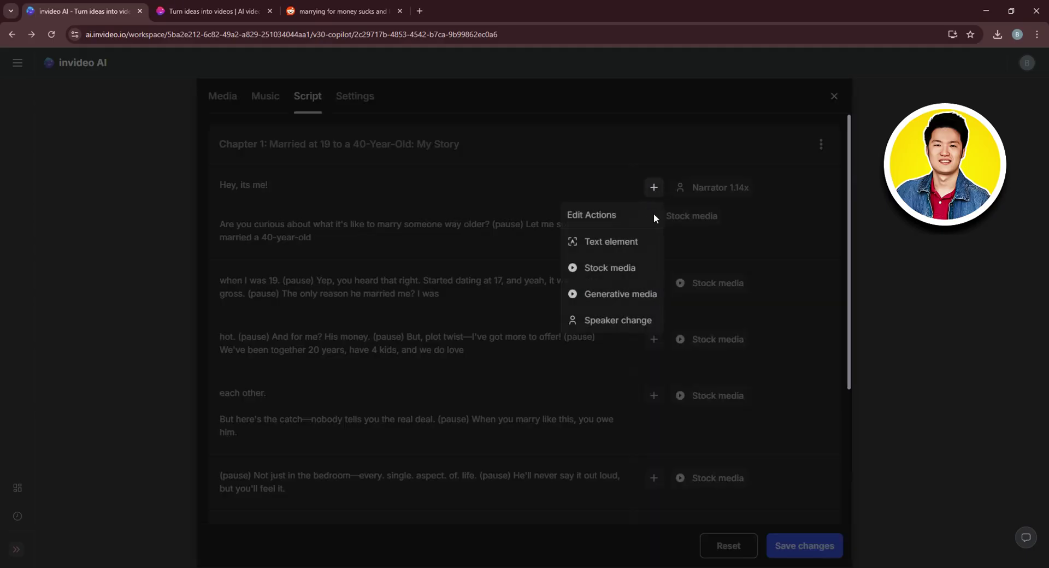
click(625, 321)
click(723, 185)
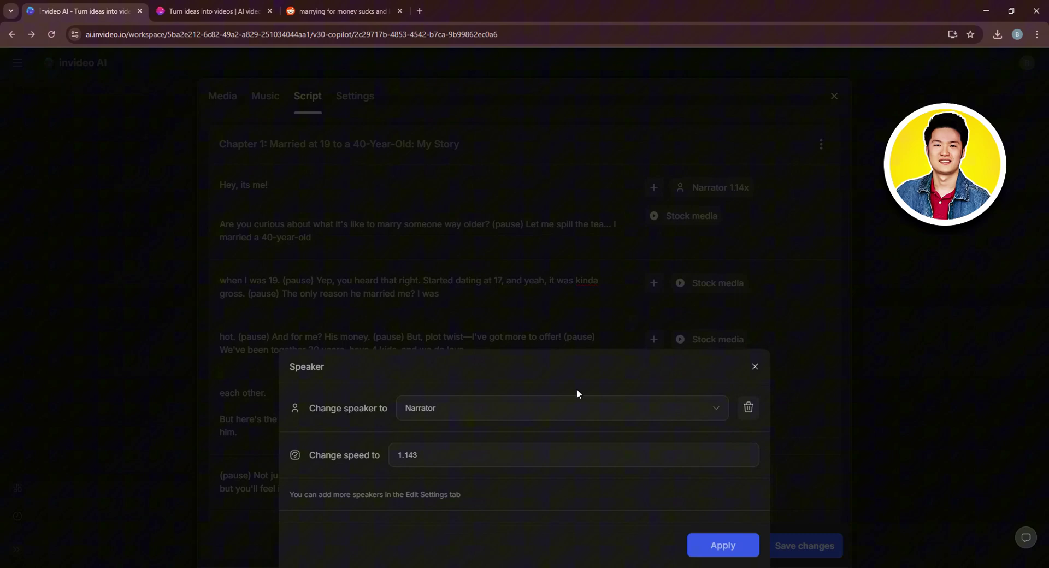
click(598, 419)
click(534, 414)
click(756, 366)
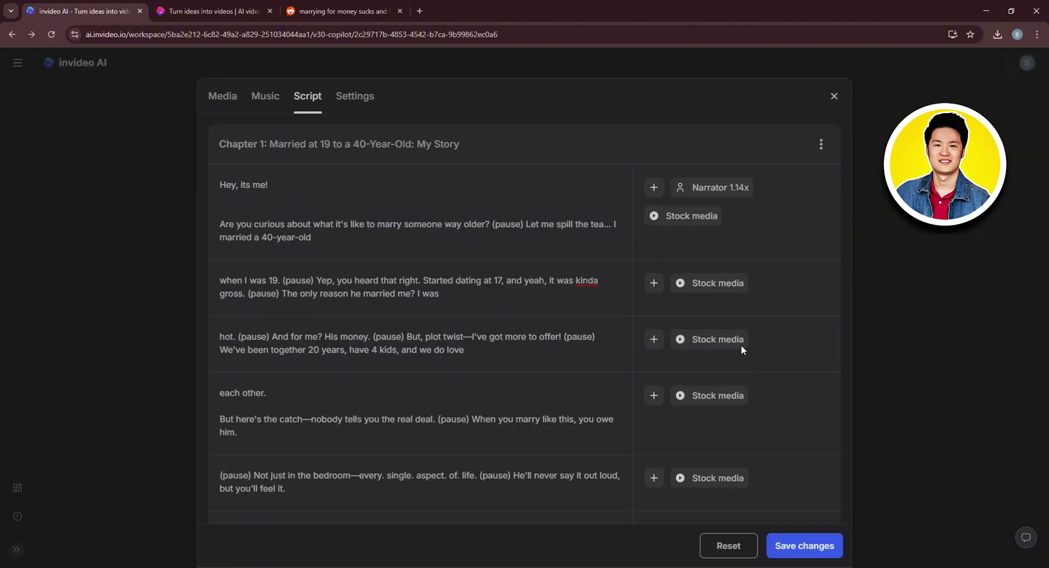
click(730, 284)
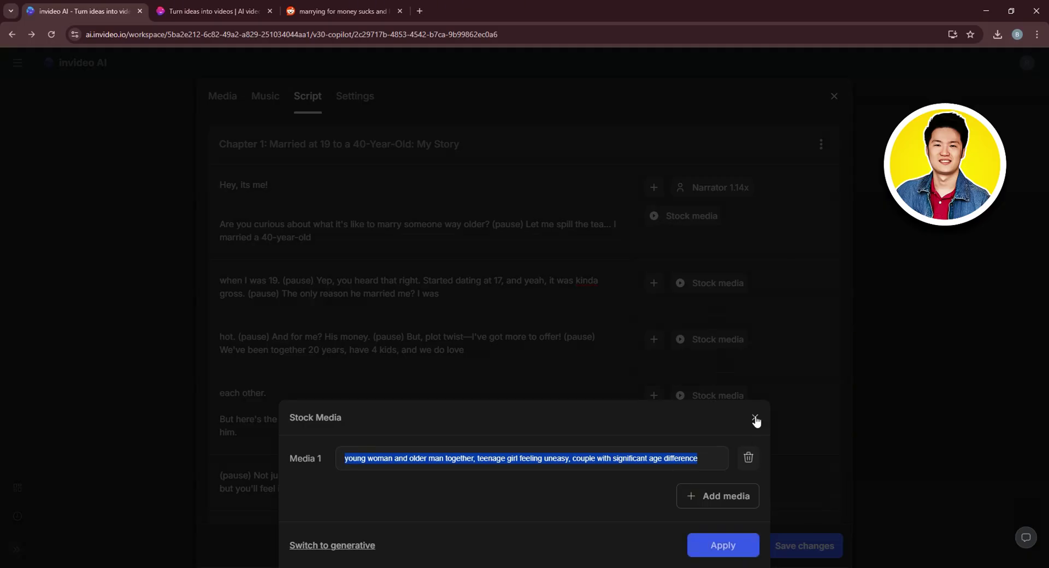
click(755, 419)
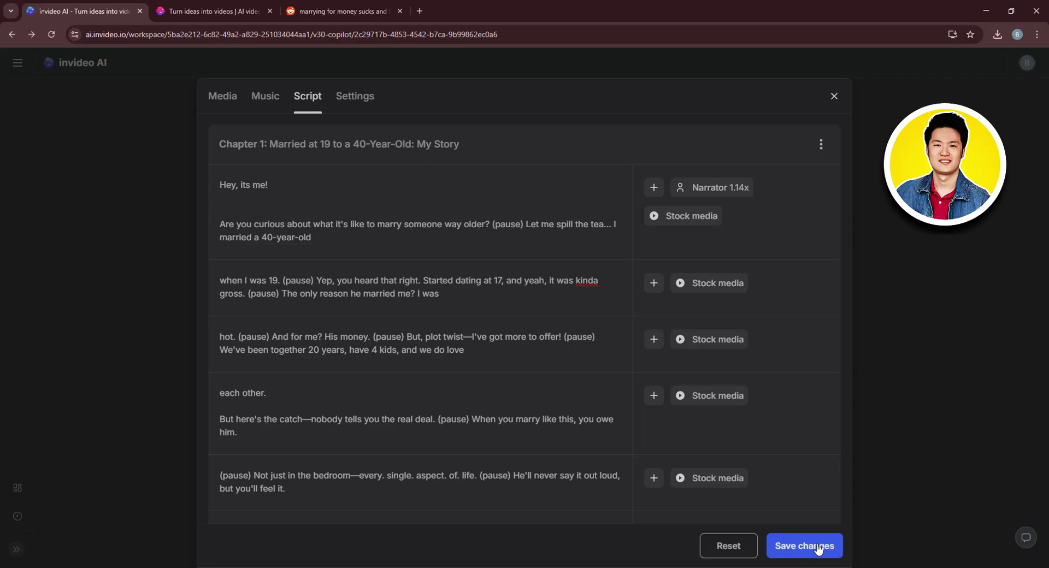
click(818, 549)
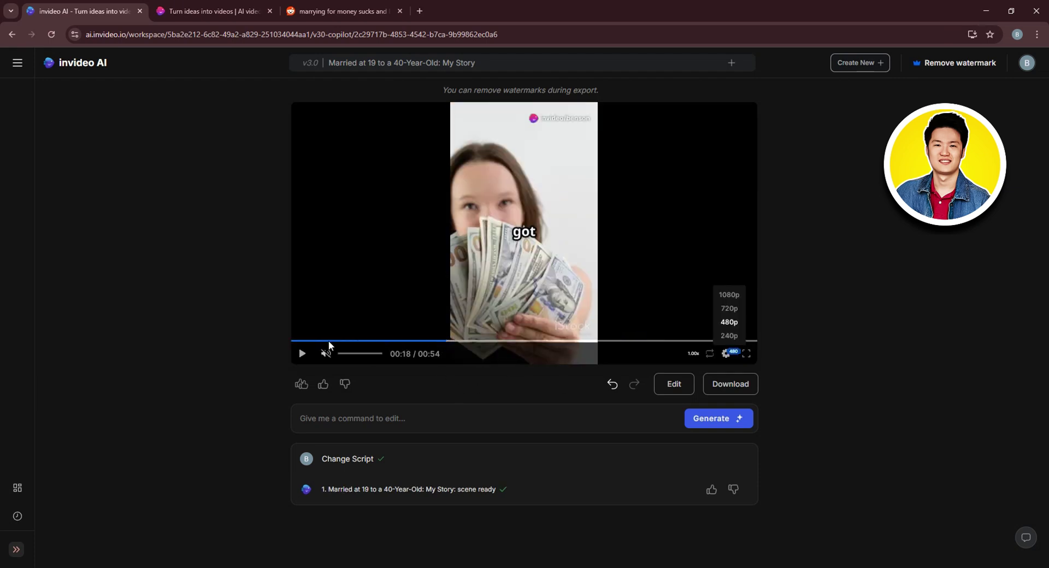
- After the Change Script rebuild, seek the preview back to the opening Hello scene at 00:01
click(294, 341)
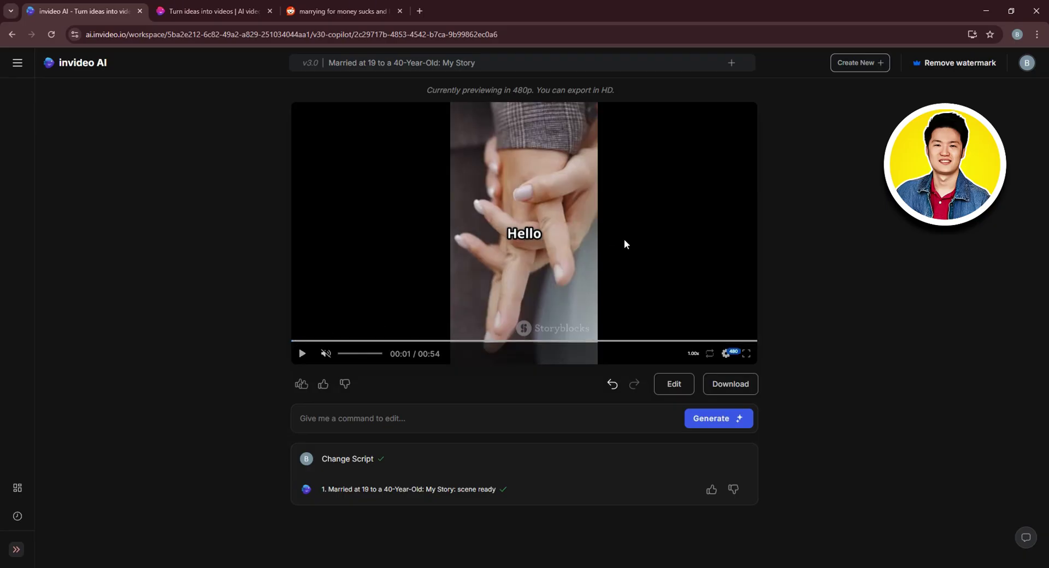
click(732, 64)
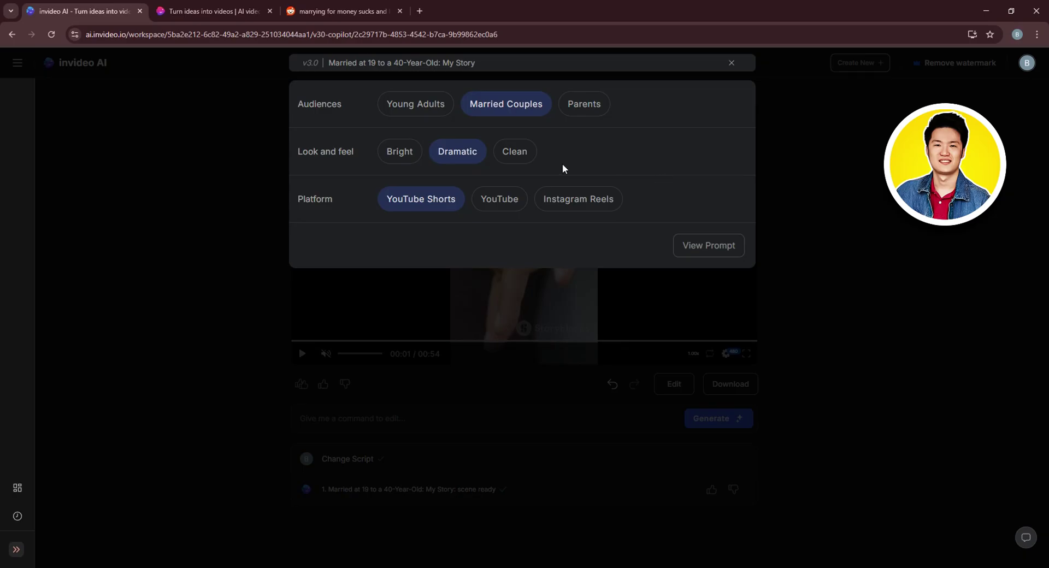
click(797, 210)
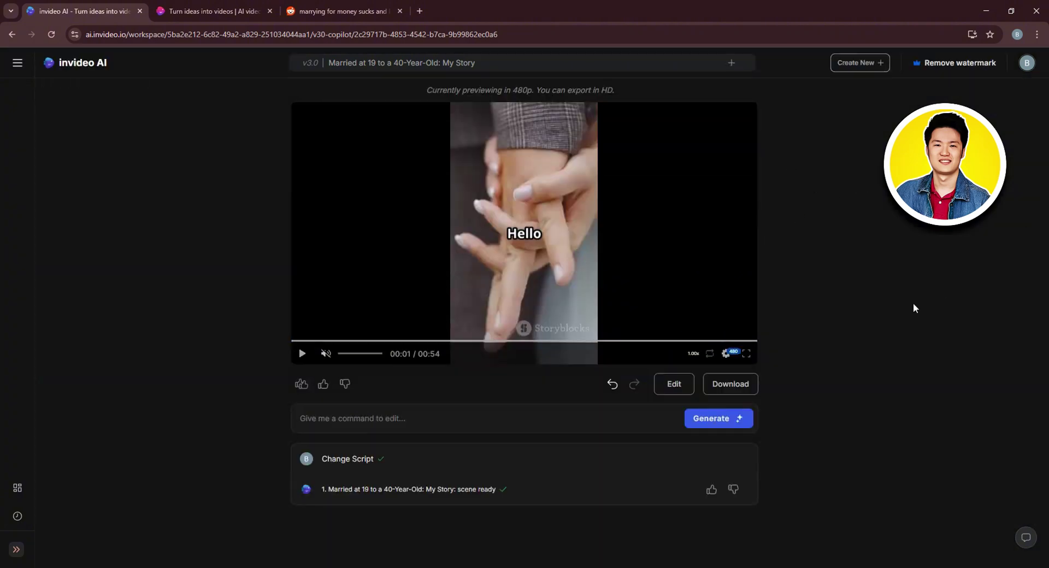
- Export the video at 1080p with stock watermarks and Normal branding
click(725, 385)
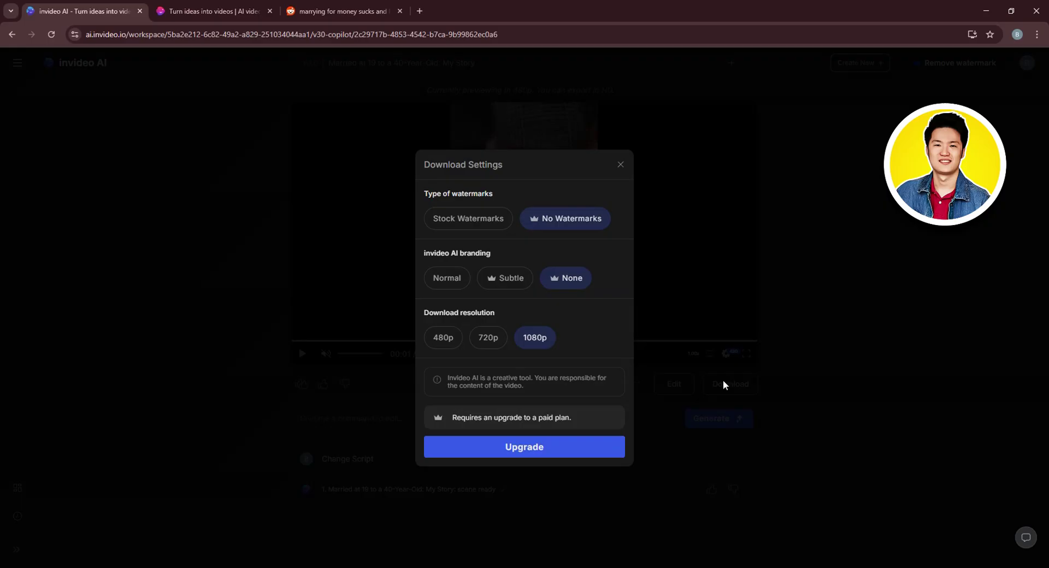
click(486, 225)
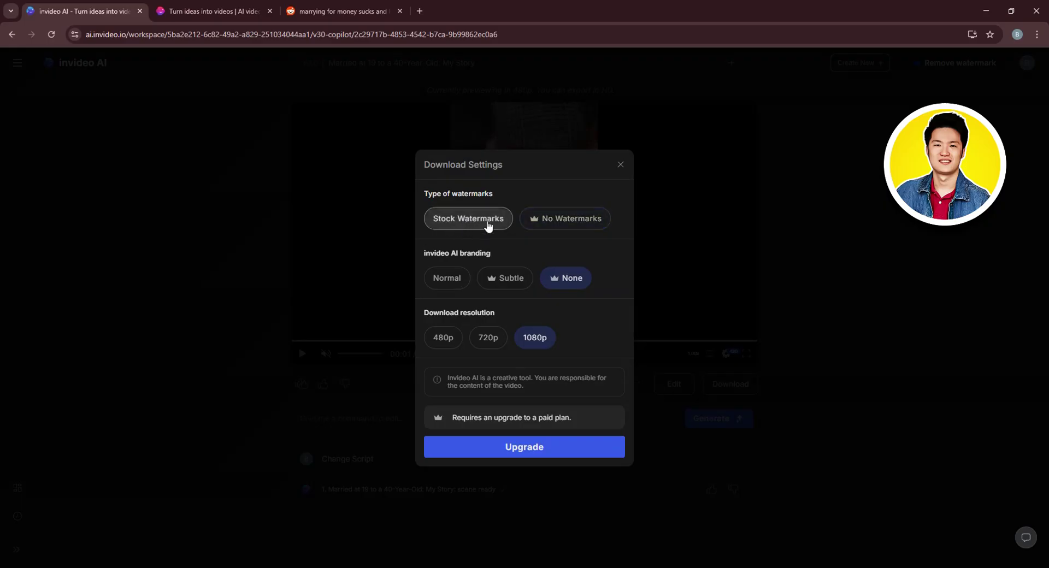
click(448, 281)
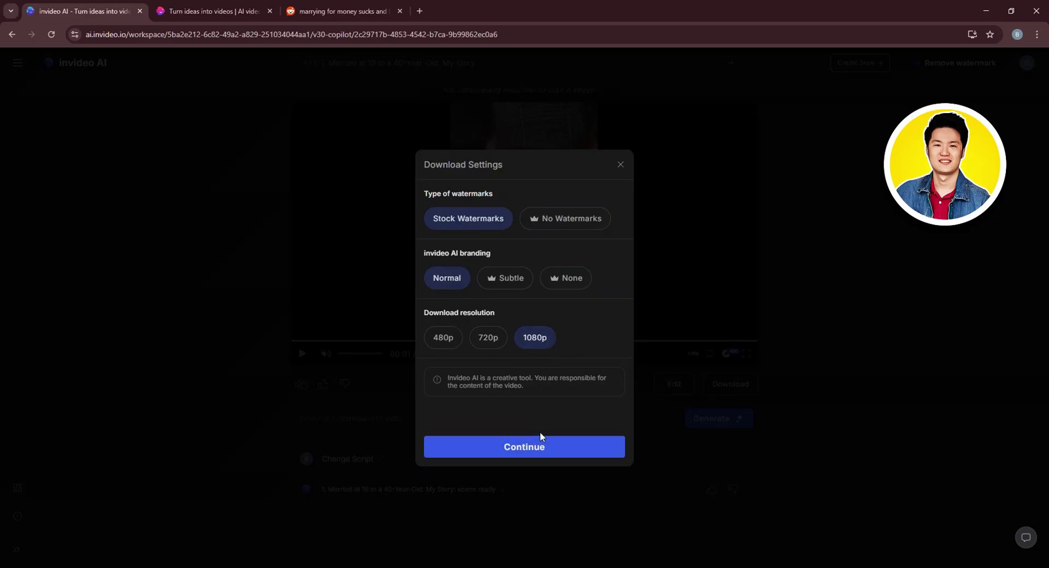
click(518, 454)
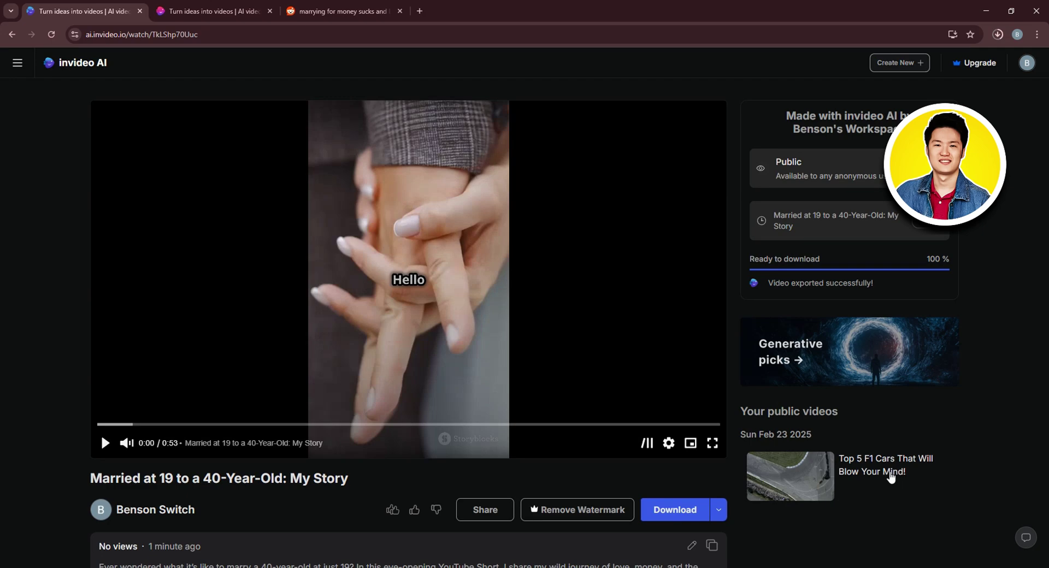
- Keep the video Public and check the 1080p MP4 download's progress
click(825, 161)
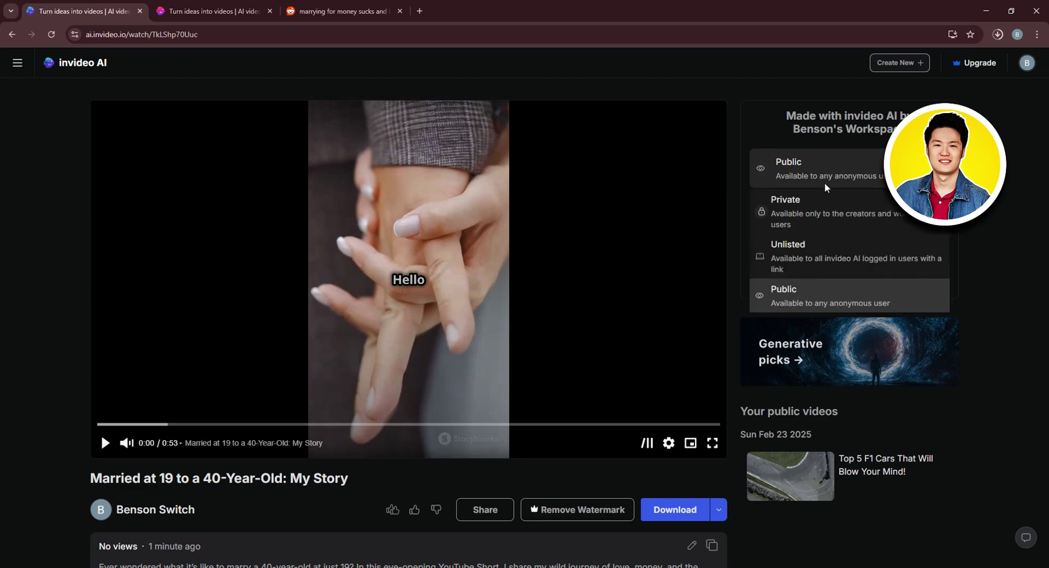
click(819, 298)
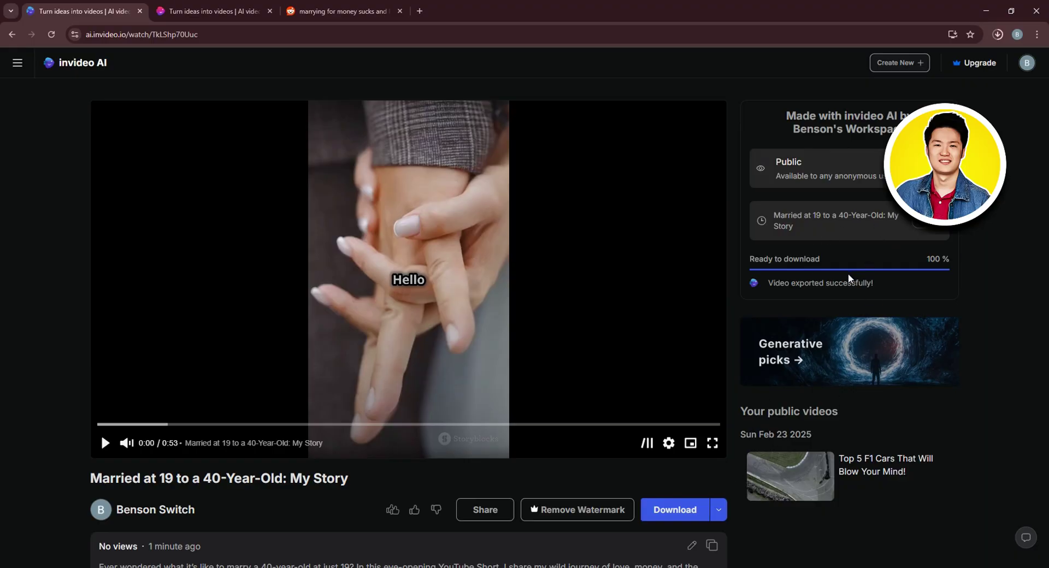
click(999, 36)
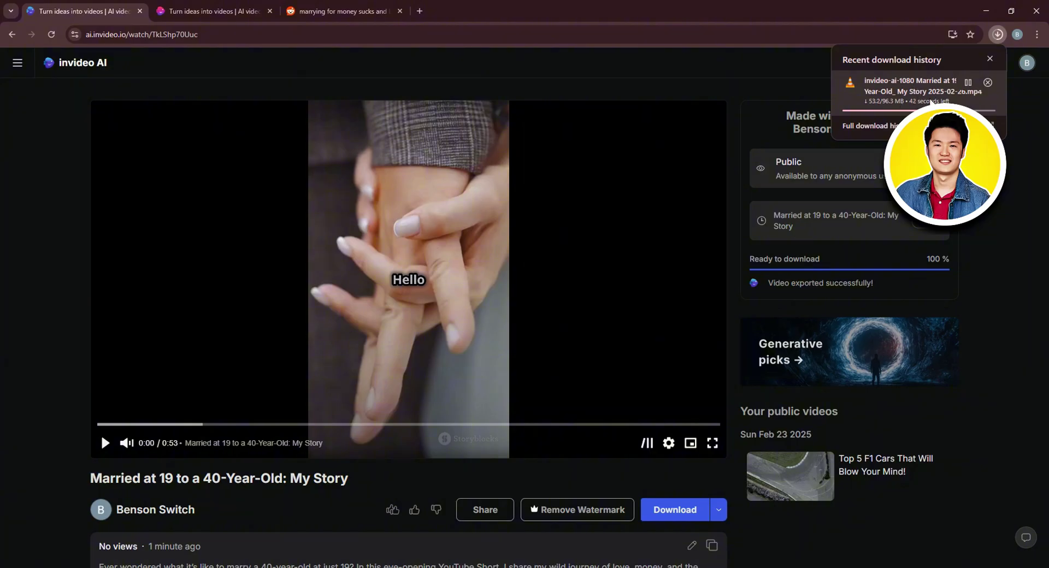
click(1036, 170)
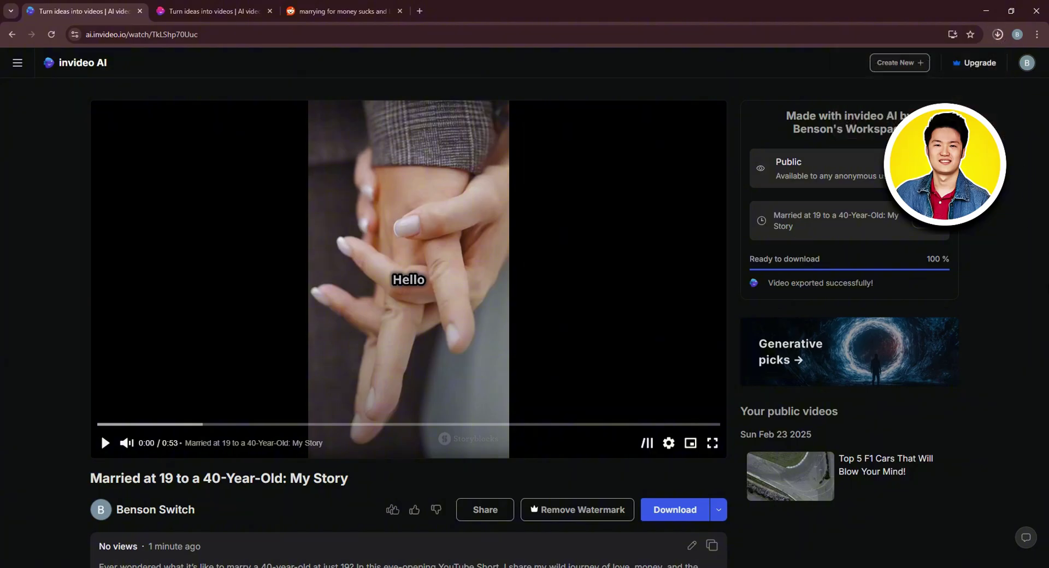